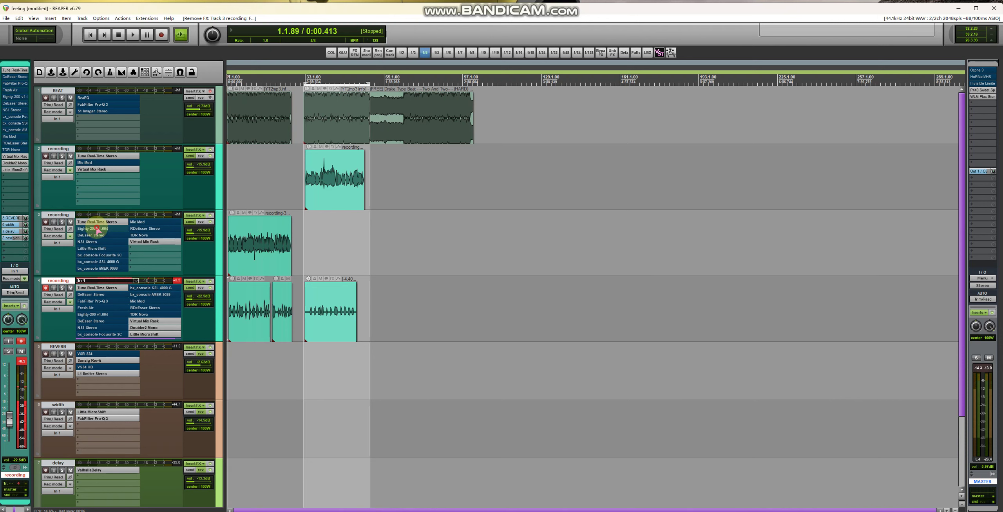
Remove the unused plugins from the third track's effects chain, keeping only Tune Real-Time Stereo, Mix Mod and Virtual Mix Rack.
alt+click(97, 231)
alt+click(96, 230)
alt+click(97, 230)
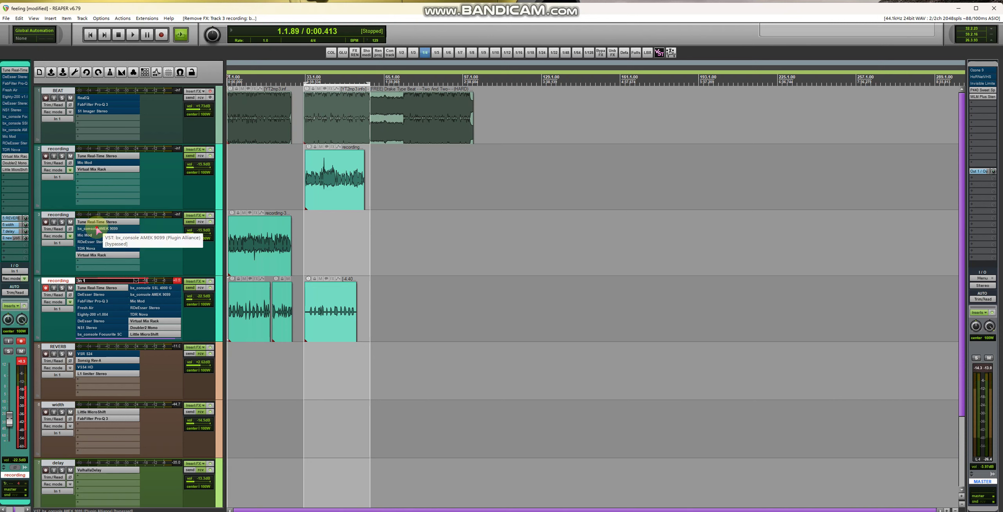
alt+click(96, 229)
alt+click(94, 235)
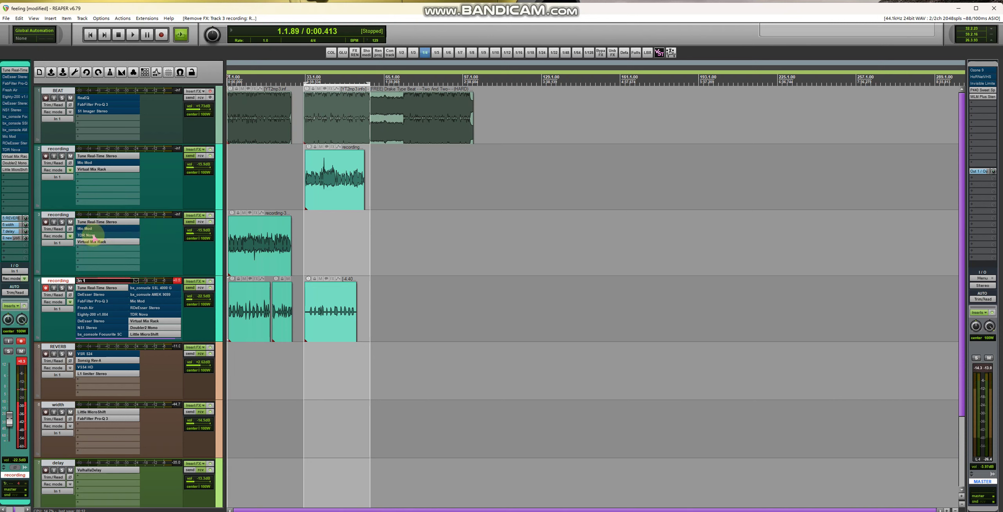
alt+click(95, 236)
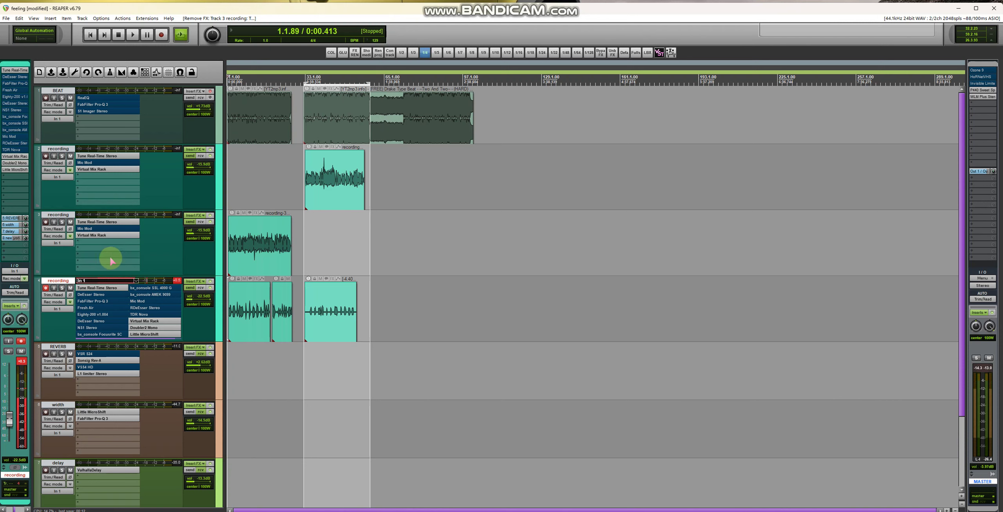
Strip the fourth track's effects chain down to Tune Real-Time Stereo, Mix Mod, Virtual Mix Rack, Doubler2 Mono and Little MicroShift.
alt+click(105, 297)
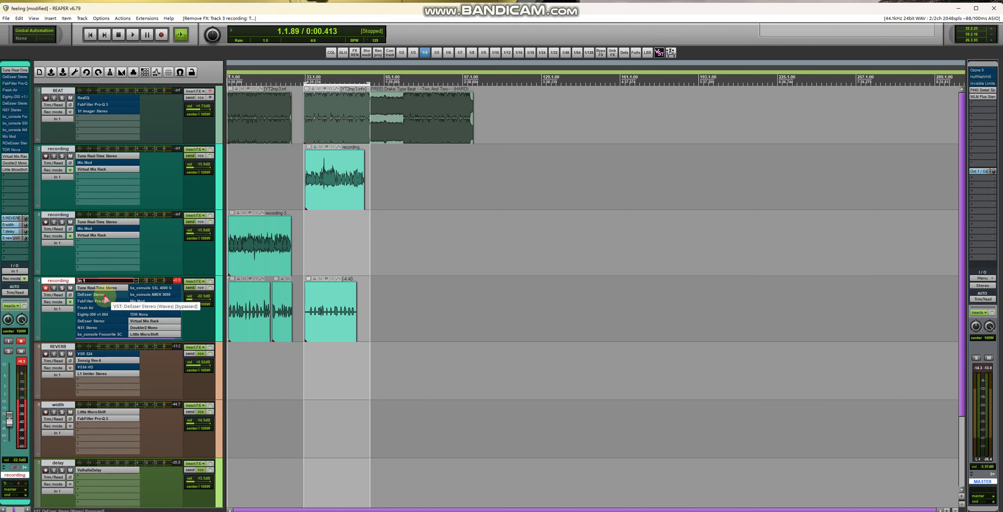
alt+click(105, 297)
alt+click(105, 297)
alt+click(105, 297)
alt+click(105, 297)
alt+click(105, 297)
alt+click(105, 297)
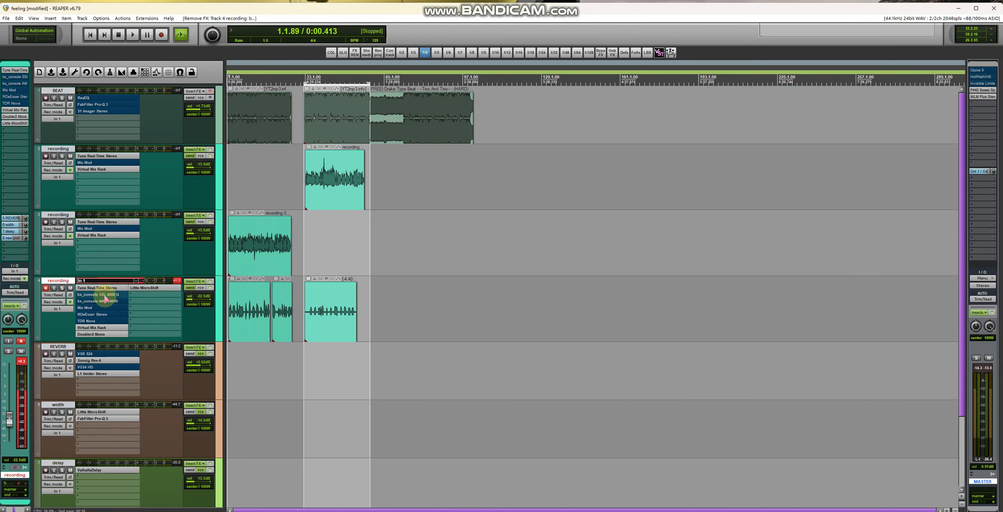
alt+click(105, 297)
alt+click(105, 297)
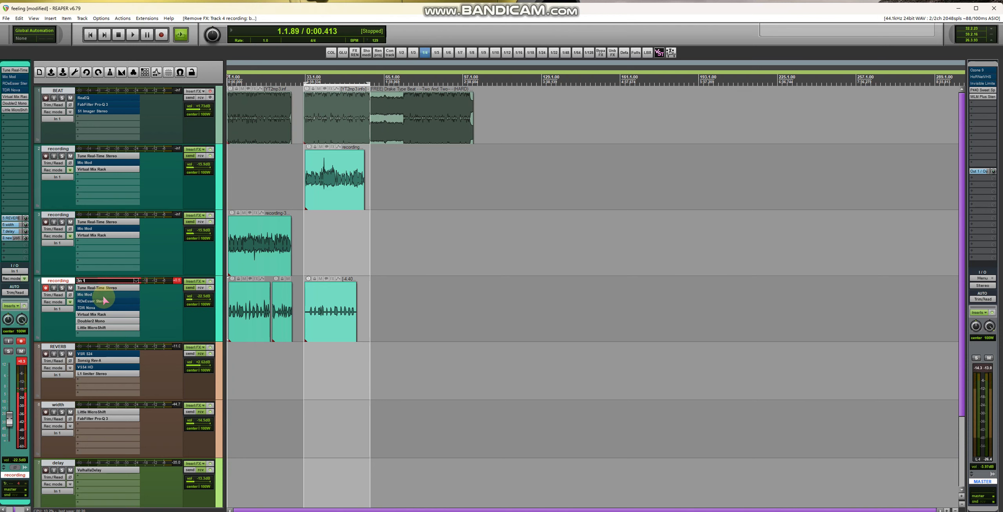
alt+click(105, 303)
alt+click(104, 301)
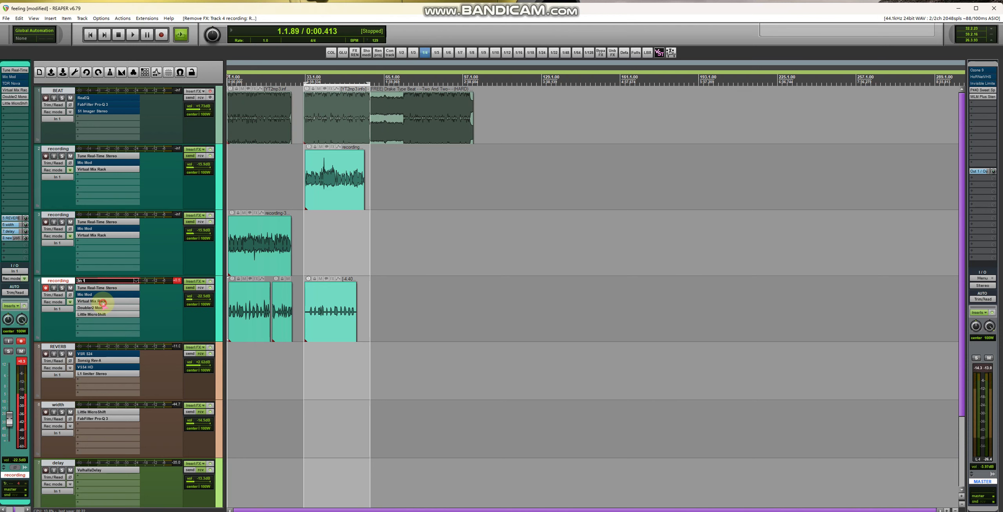
Save the project under the new name "feeling patreon".
click(6, 18)
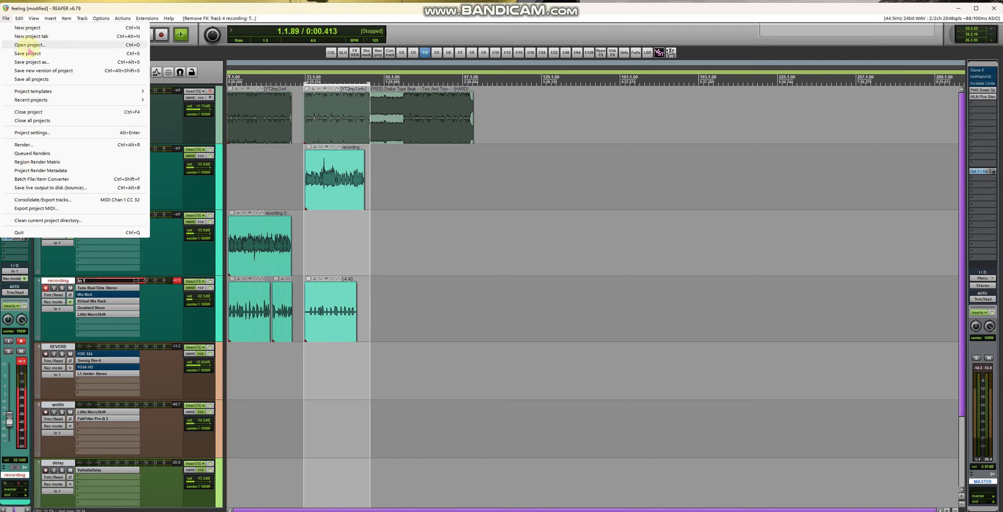
click(58, 63)
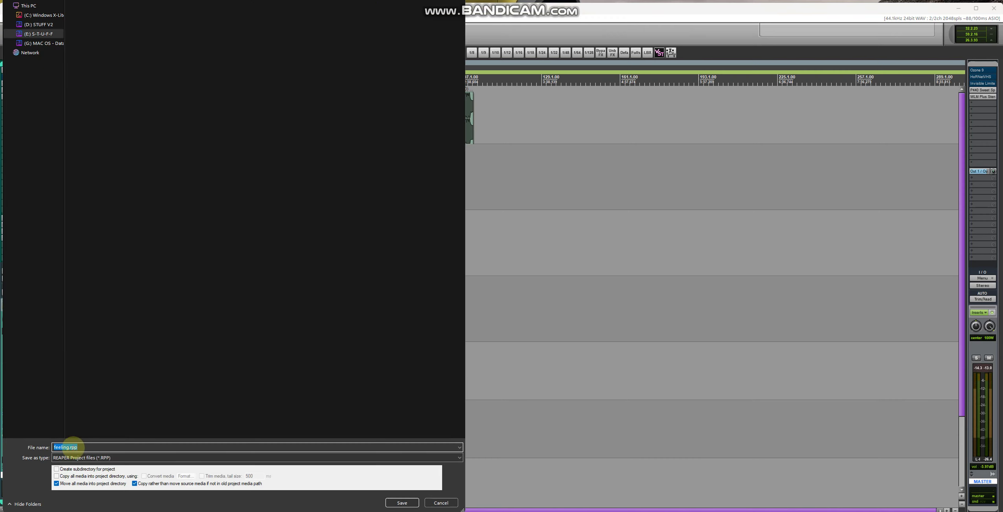
text(patreon)
click(399, 503)
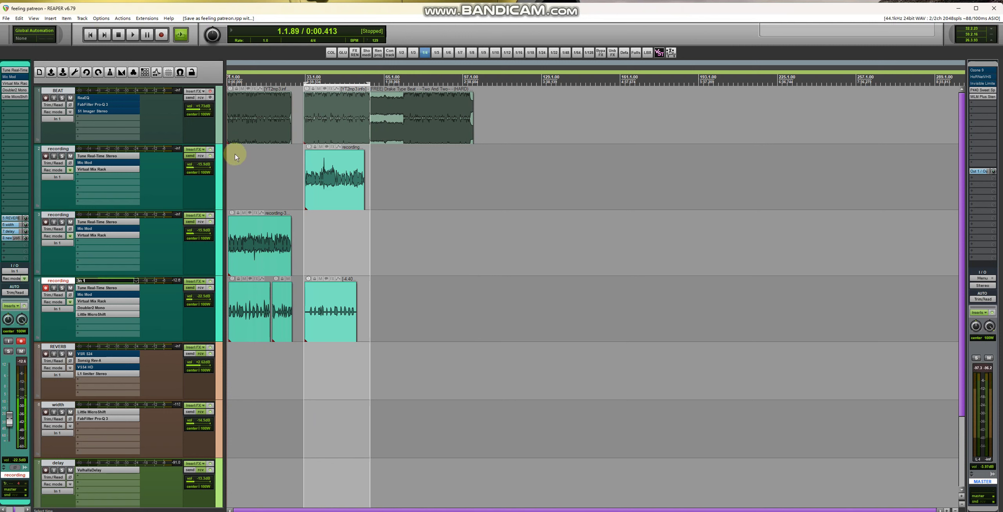
Disarm recording on the fourth track and play back the song's first section, followed by the second section.
click(96, 38)
click(64, 278)
click(45, 289)
key(space)
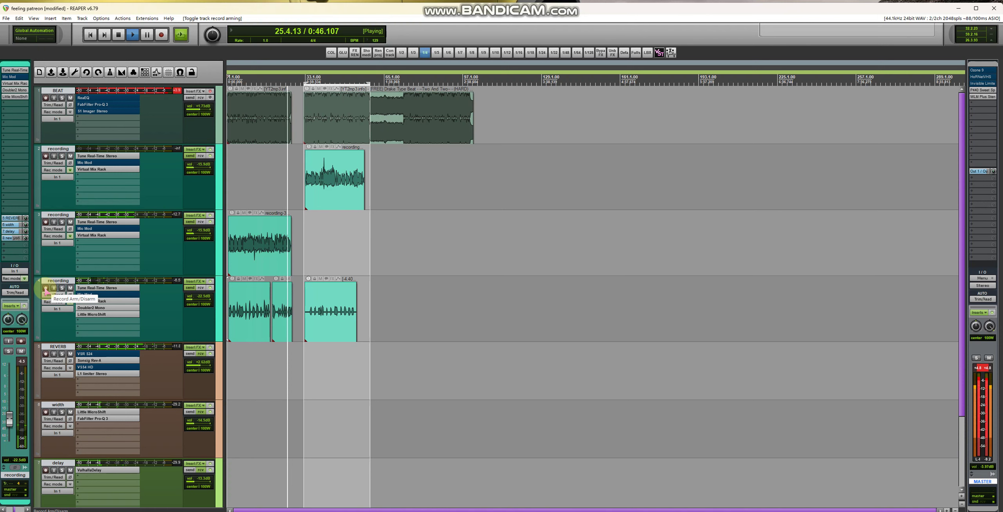
click(302, 81)
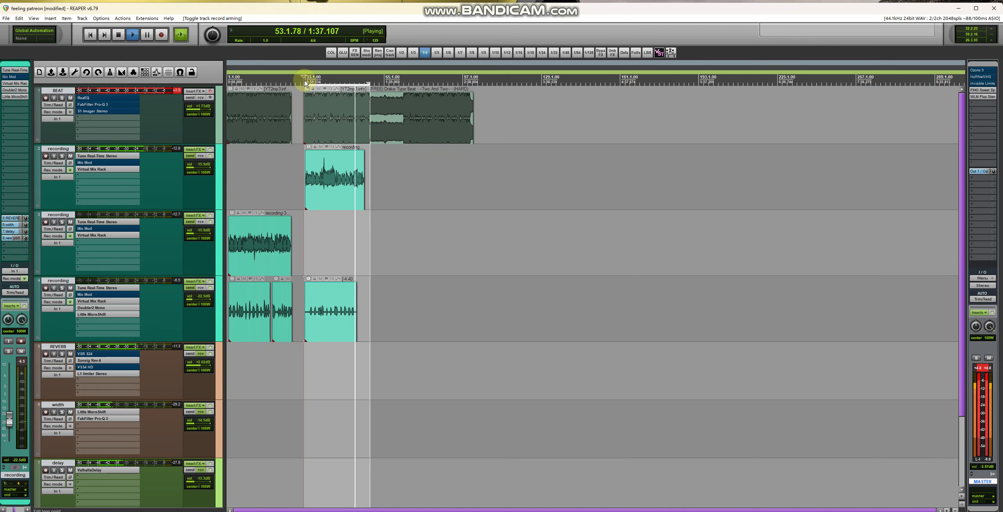
Bypass Virtual Mix Rack on the second track, mute the fourth track and play from the start of the second section.
click(305, 82)
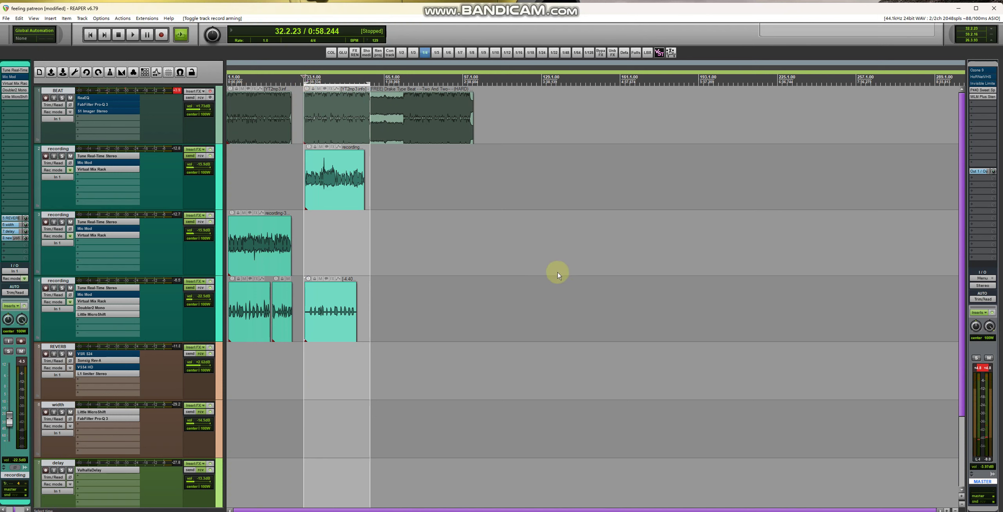
shift+click(127, 170)
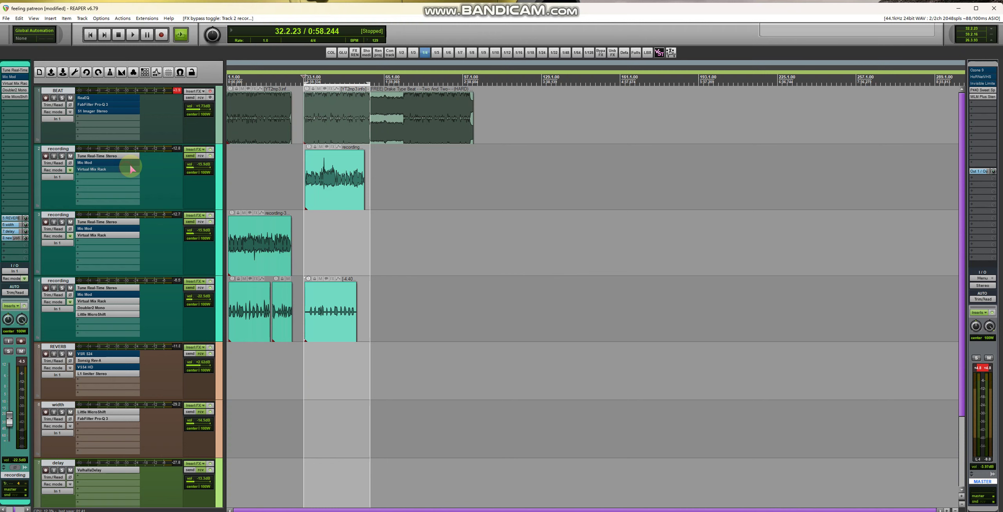
click(70, 288)
key(space)
scroll(309, 153, up, 5)
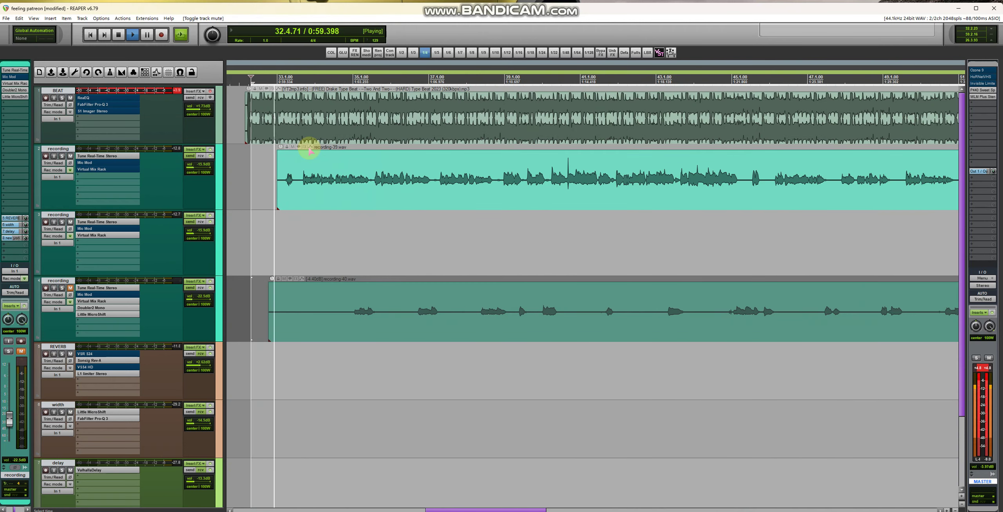
scroll(308, 153, down, 2)
scroll(310, 151, down, 1)
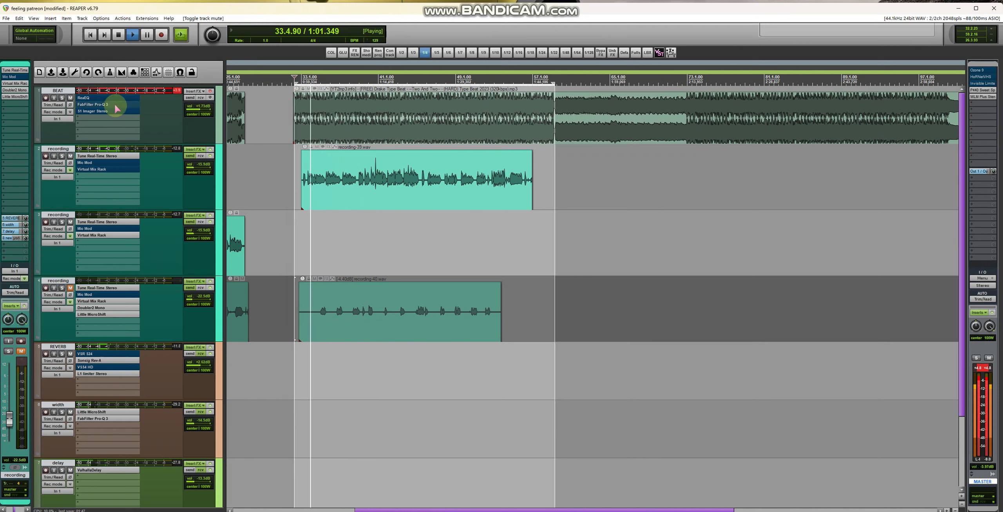
Mute the BEAT track briefly to hear the vocal alone, unmute it and re-enable Virtual Mix Rack on the second track.
click(70, 97)
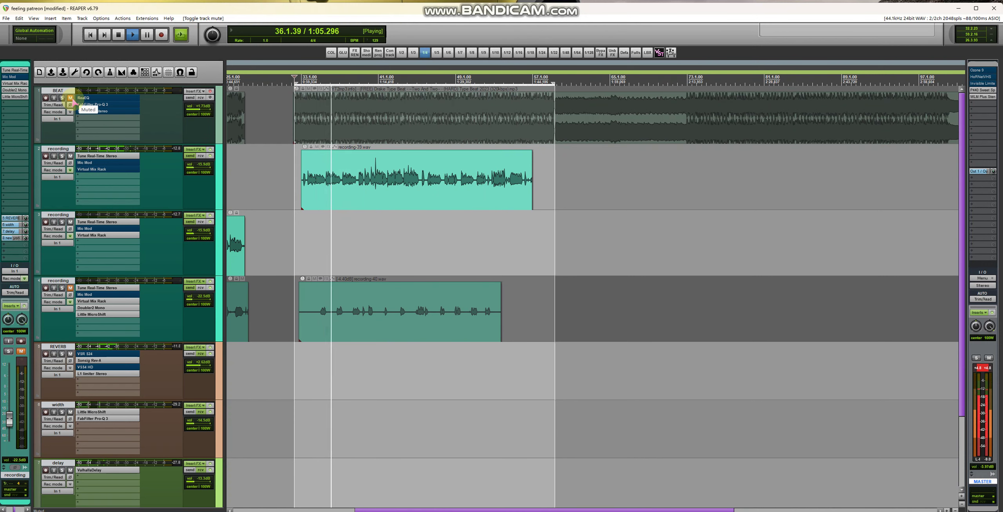
click(71, 98)
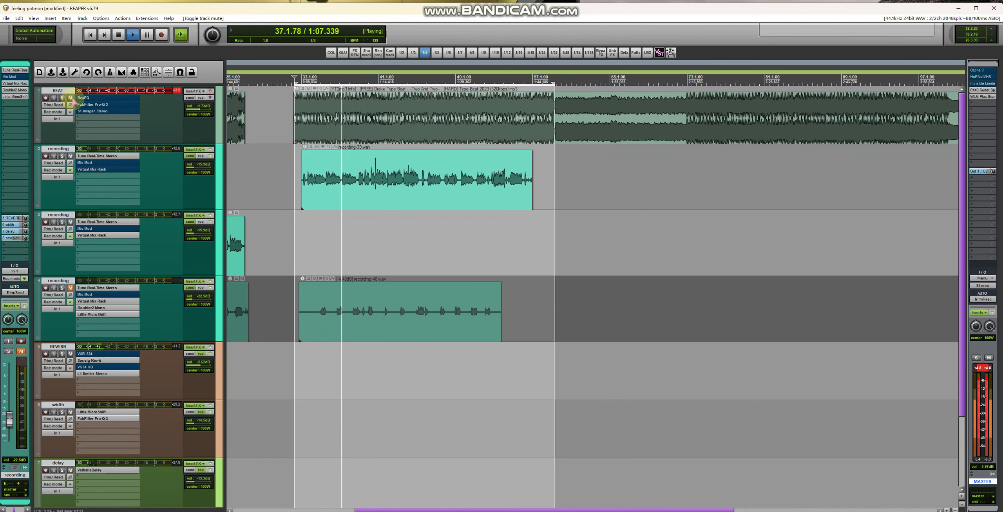
shift+click(127, 170)
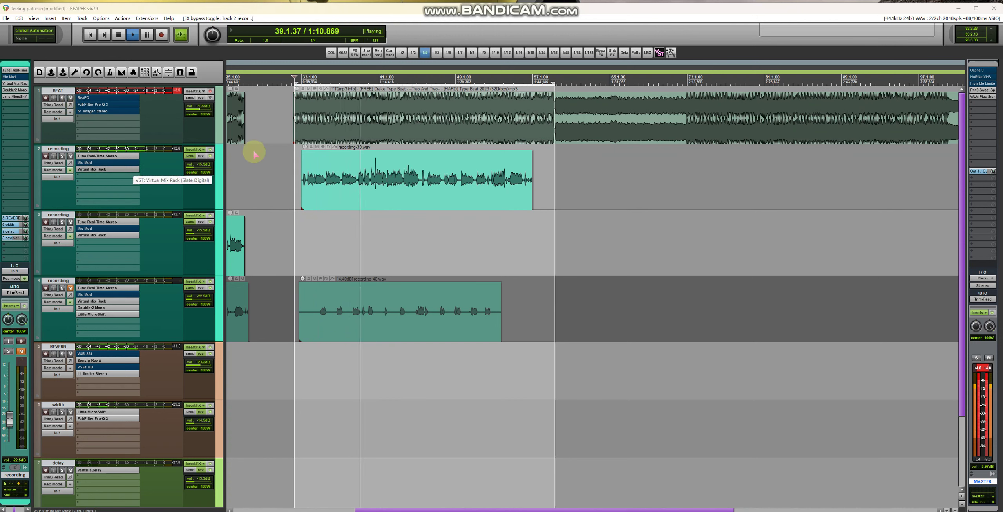
Open Virtual Mix Rack on the second track, restart playback at the second section and bypass the rack's active modules.
click(127, 170)
click(299, 79)
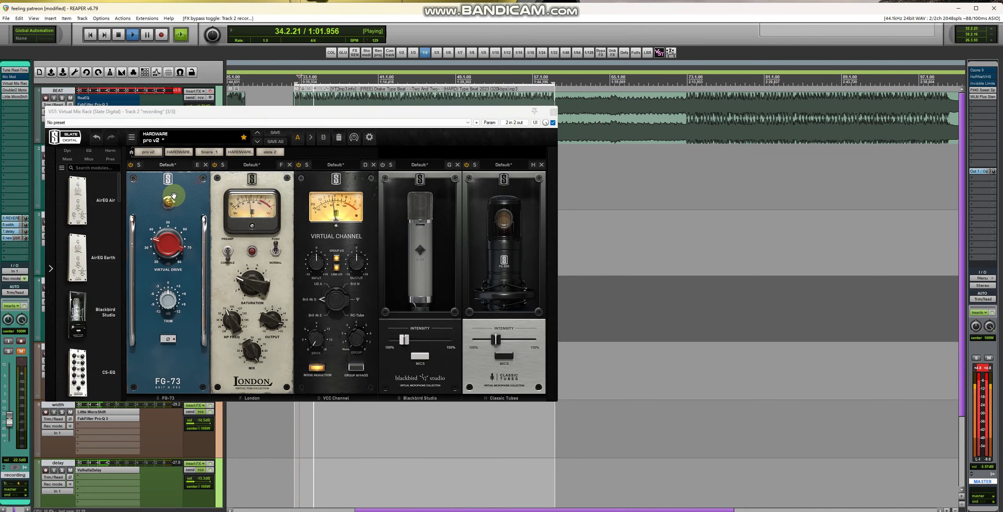
click(214, 165)
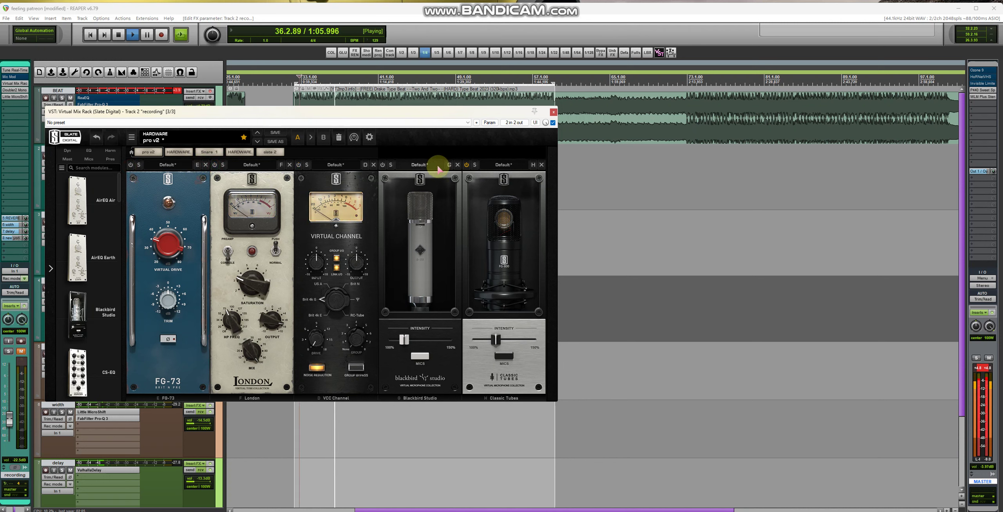
click(466, 165)
Set a time selection over the first half of the second track's clip, about measures 33 to 45, keeping the plugin window below it.
drag(218, 113, 303, 198)
drag(300, 113, 419, 107)
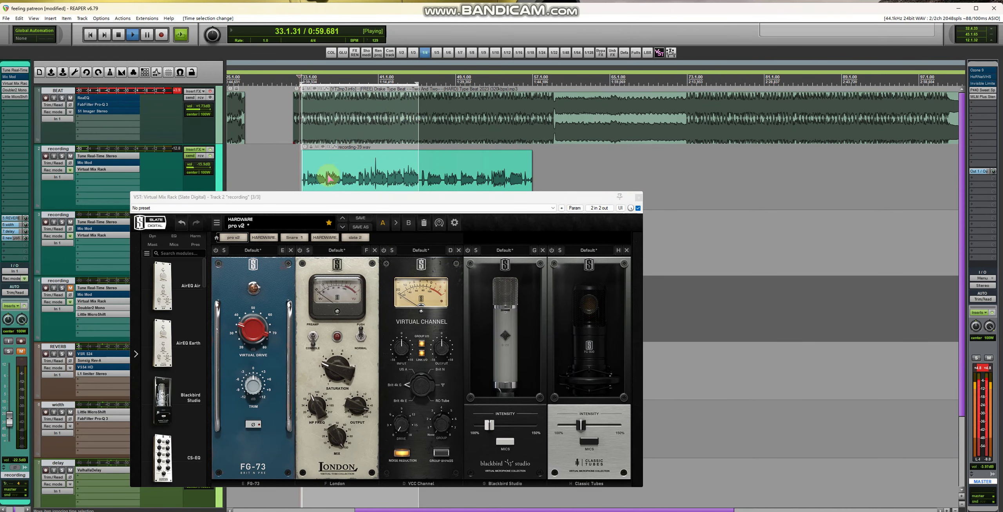
click(234, 196)
mouse_move(234, 196)
mouse_down()
mouse_move(237, 172)
mouse_move(245, 204)
mouse_up()
Re-enable the FG-73, London, VCC Channel and Classic Tubes modules one at a time during playback.
click(270, 291)
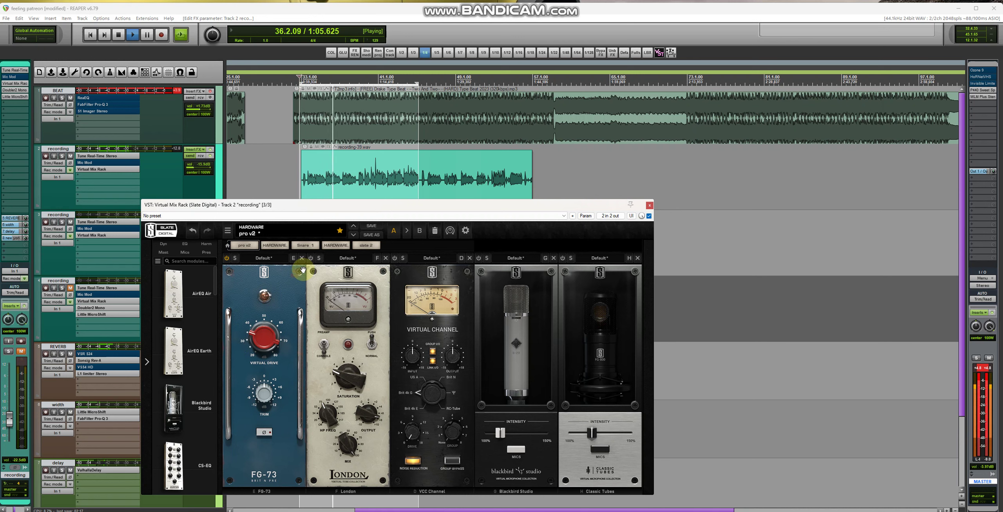
click(311, 259)
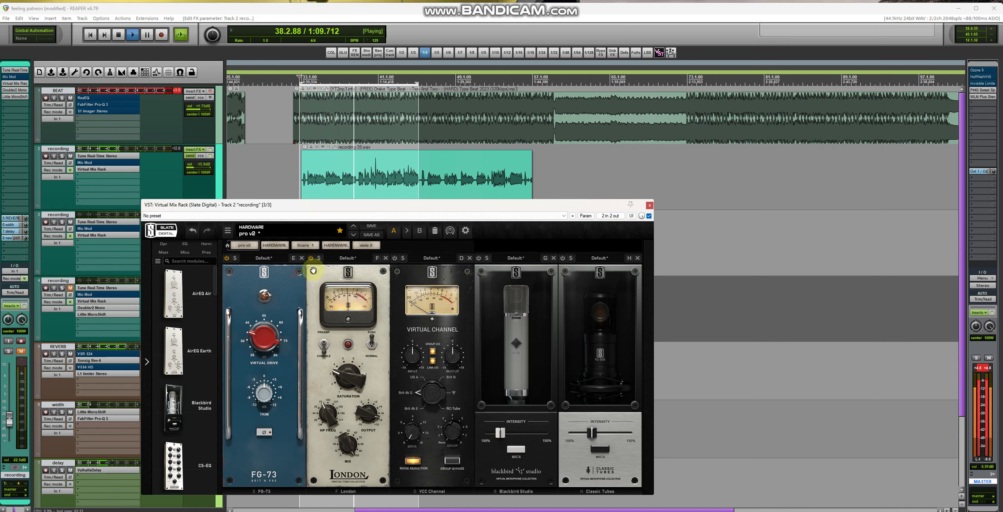
click(394, 259)
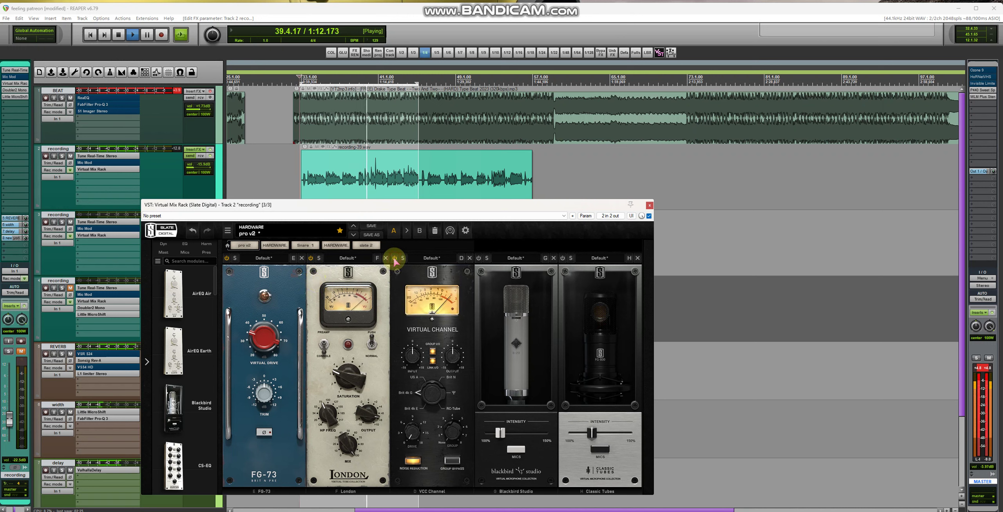
click(562, 259)
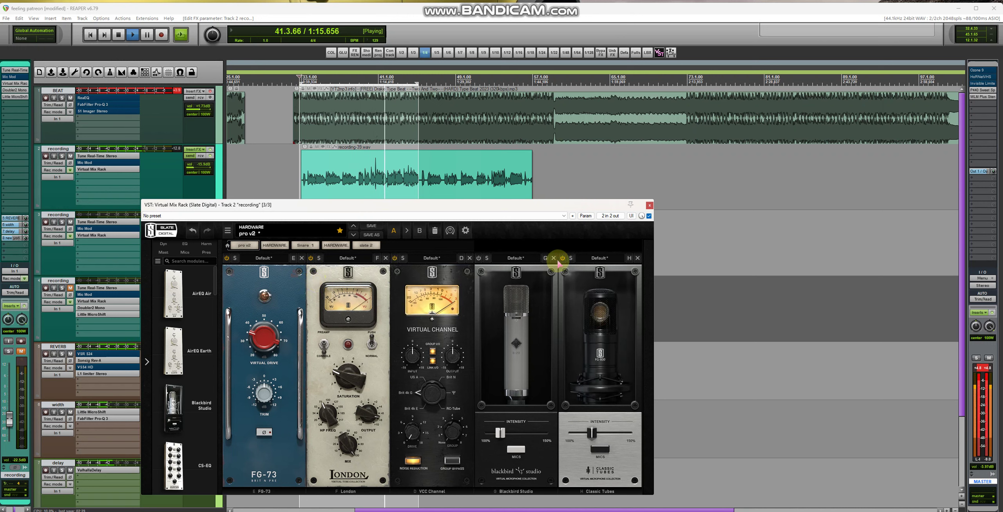
Compare the vocal with Classic Tubes off and on, do the same for the whole rack, and close the plugin window.
click(562, 260)
click(561, 260)
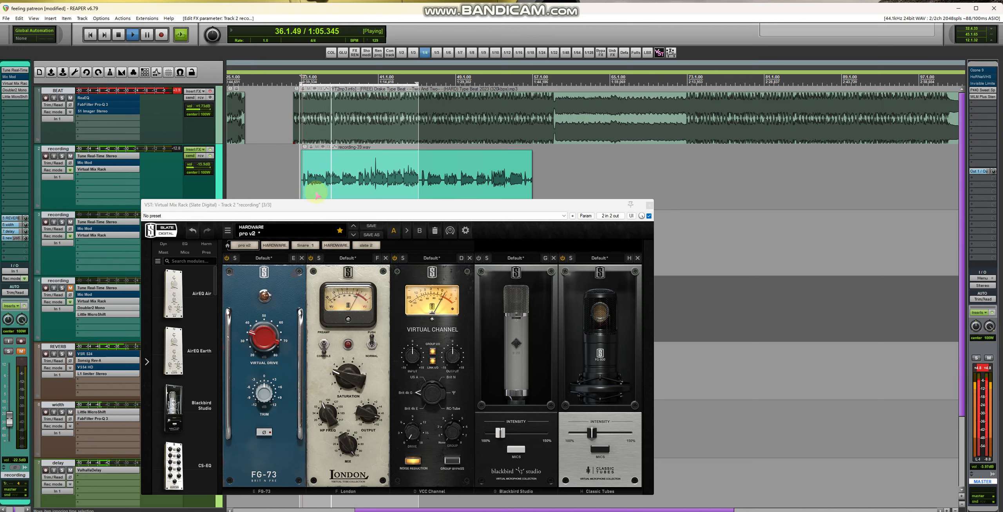
click(649, 216)
click(648, 216)
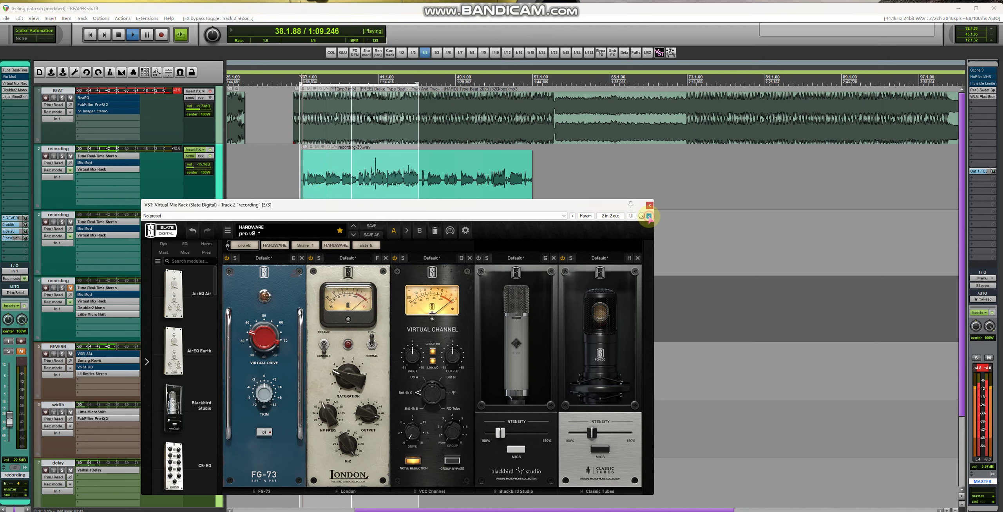
click(649, 205)
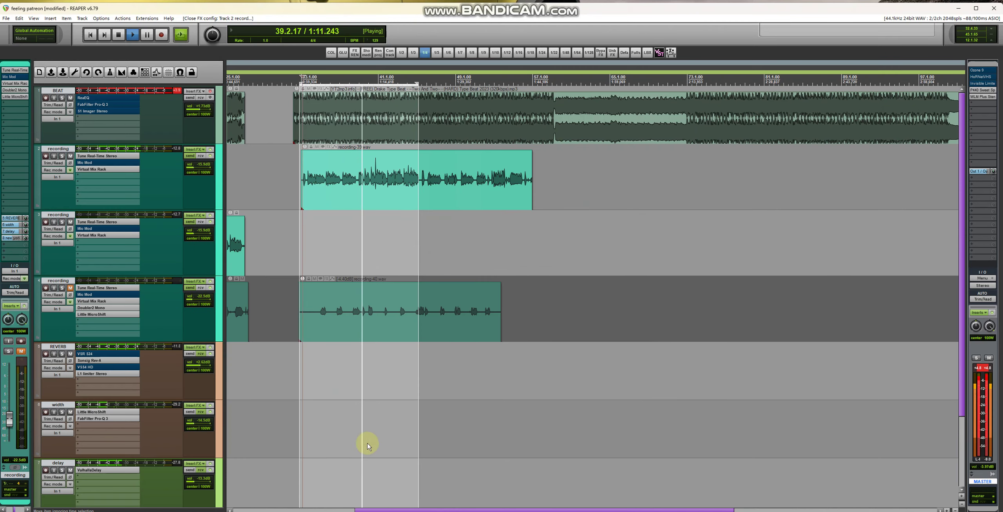
Play the song from the start of the first section with Virtual Mix Rack open on the third track.
drag(375, 509, 255, 510)
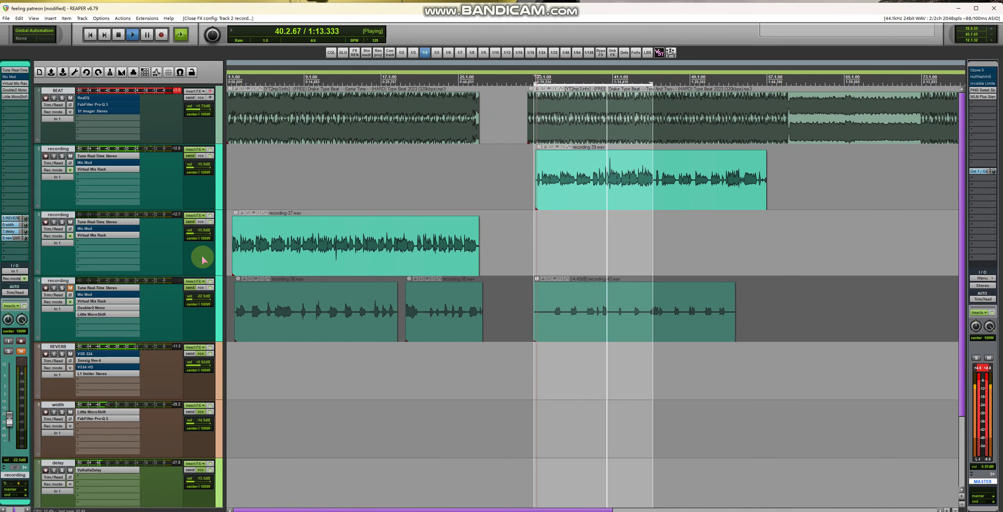
click(234, 81)
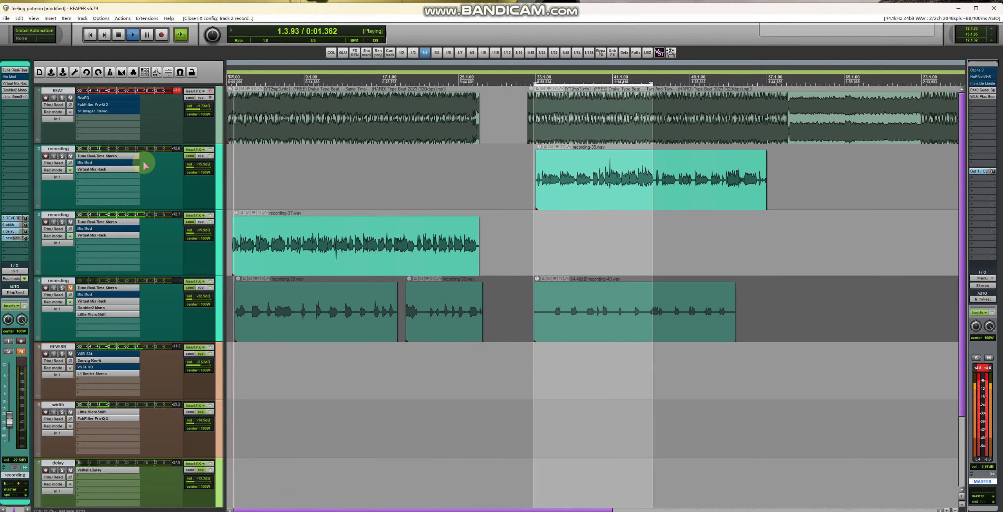
drag(252, 113, 401, 149)
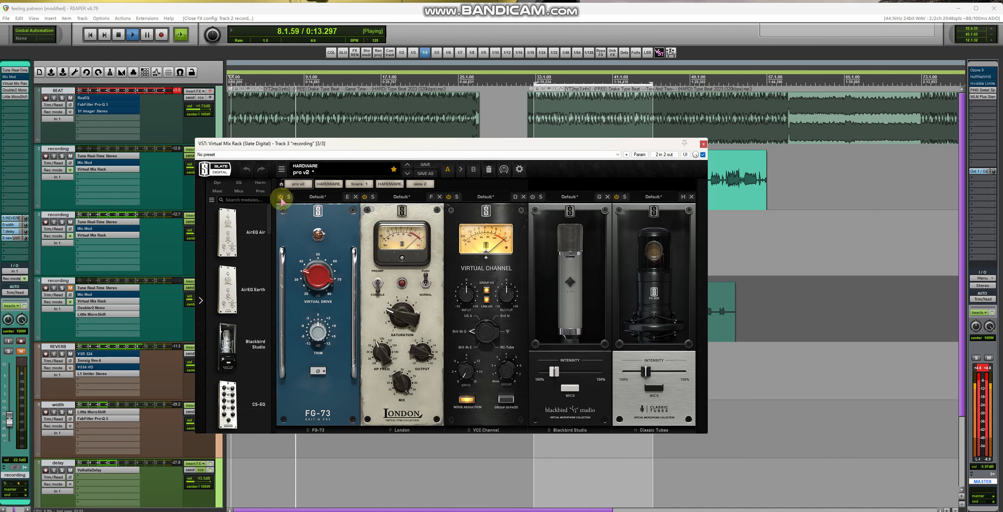
Stop playback, toggle the London and VCC Channel modules off and on, and remove the Blackbird Studio module from the third track's rack.
key(space)
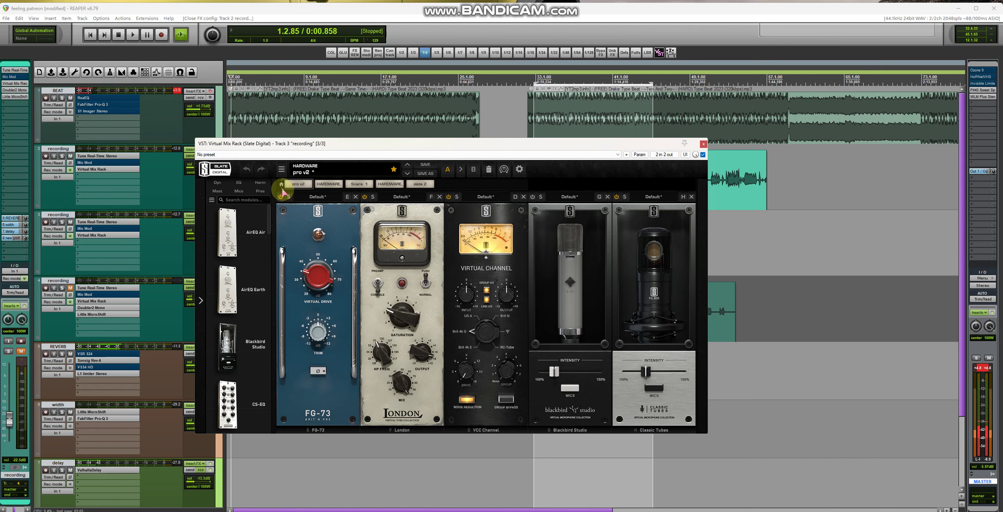
click(363, 197)
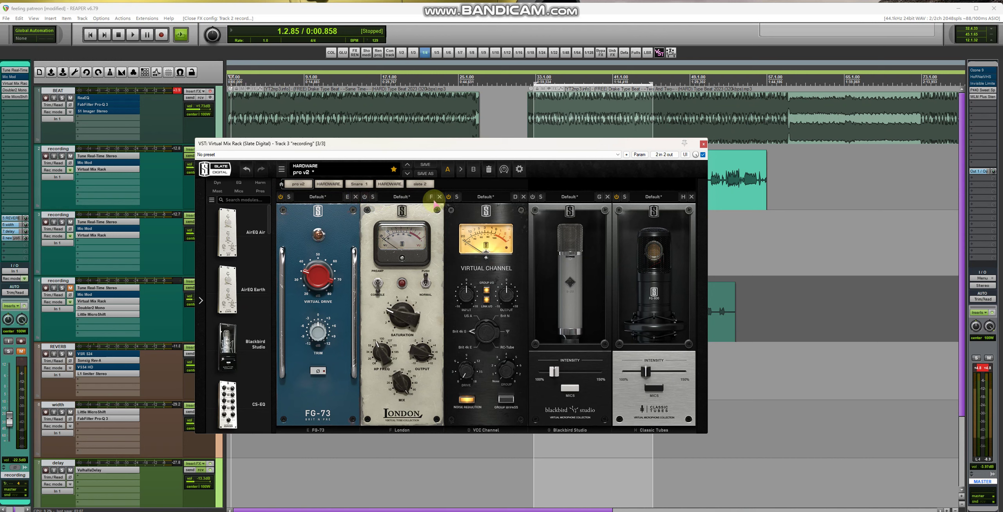
click(448, 197)
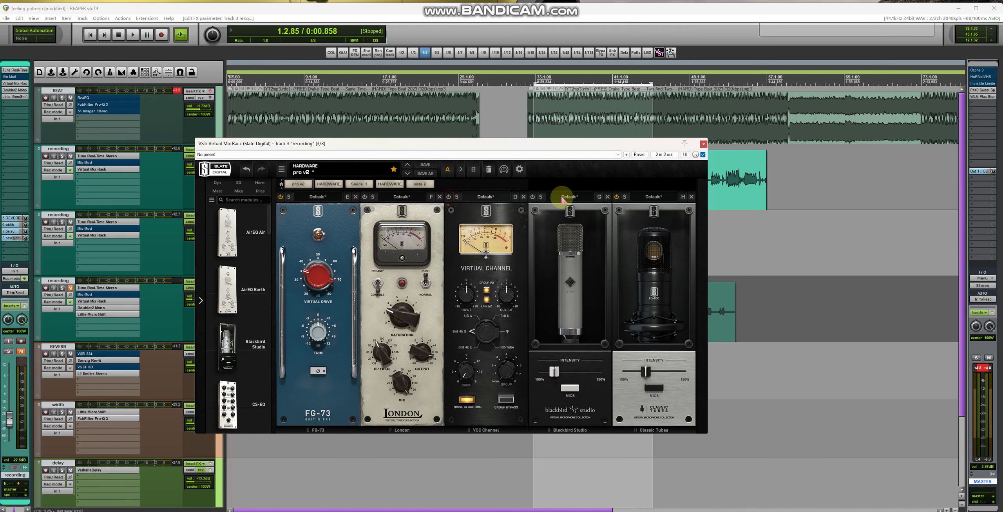
click(607, 197)
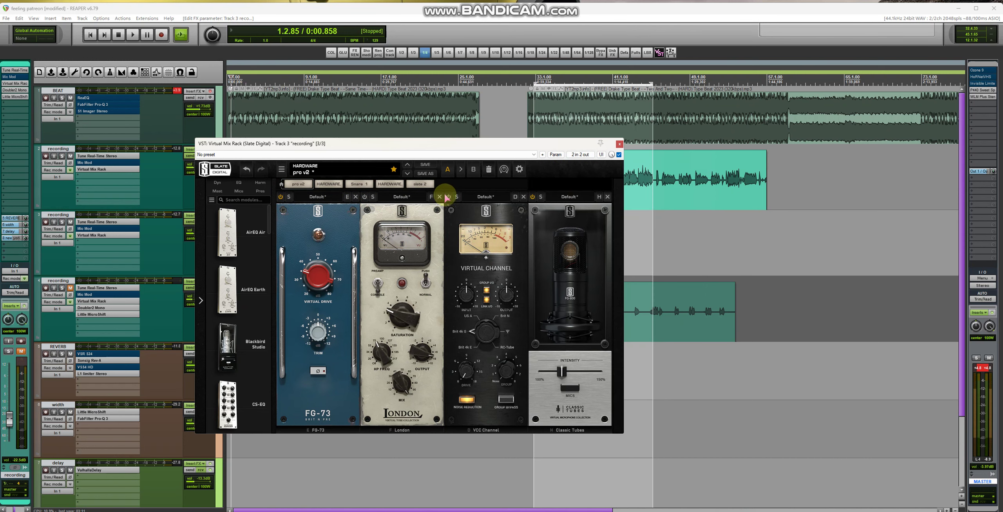
click(364, 197)
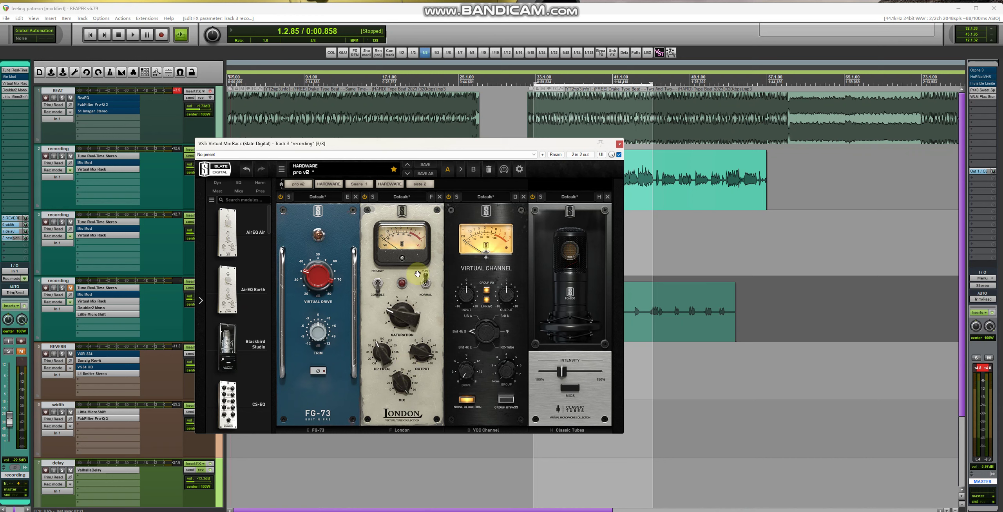
Play the song from the start, compare the vocal with Classic Tubes off and on, then stop playback with the plugin window closed.
click(422, 282)
key(space)
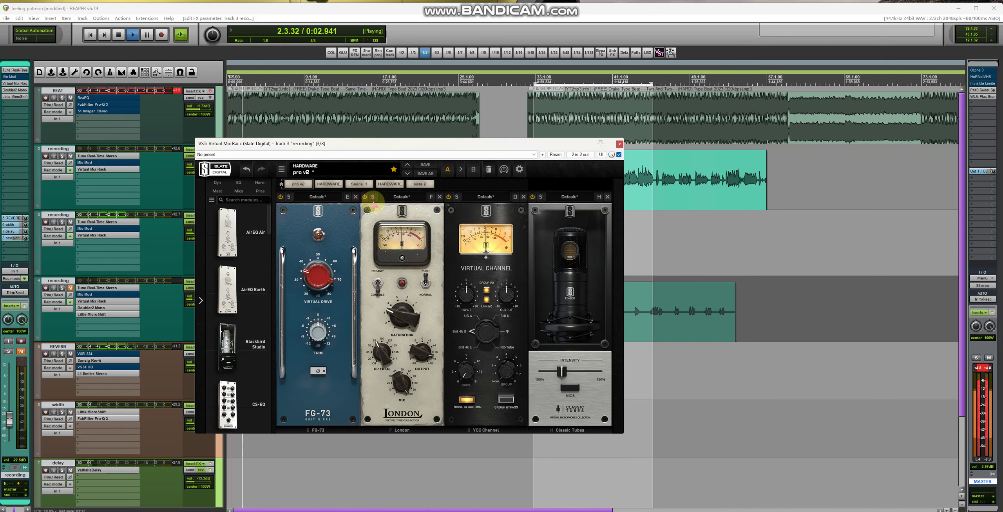
key(space)
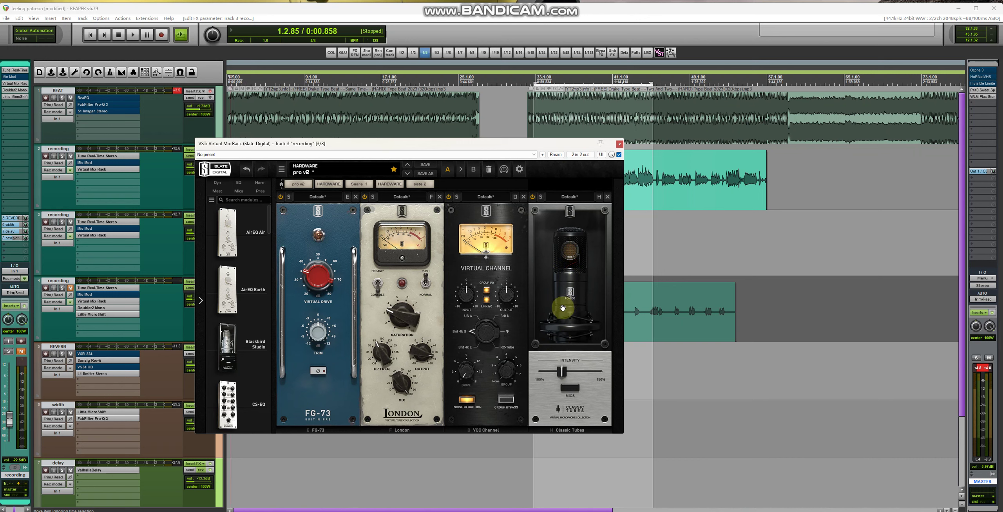
key(space)
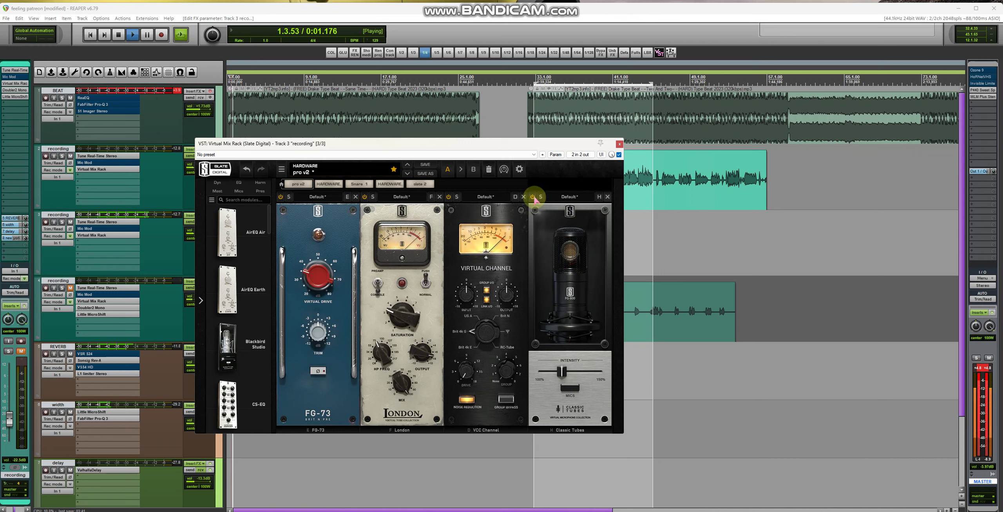
click(533, 198)
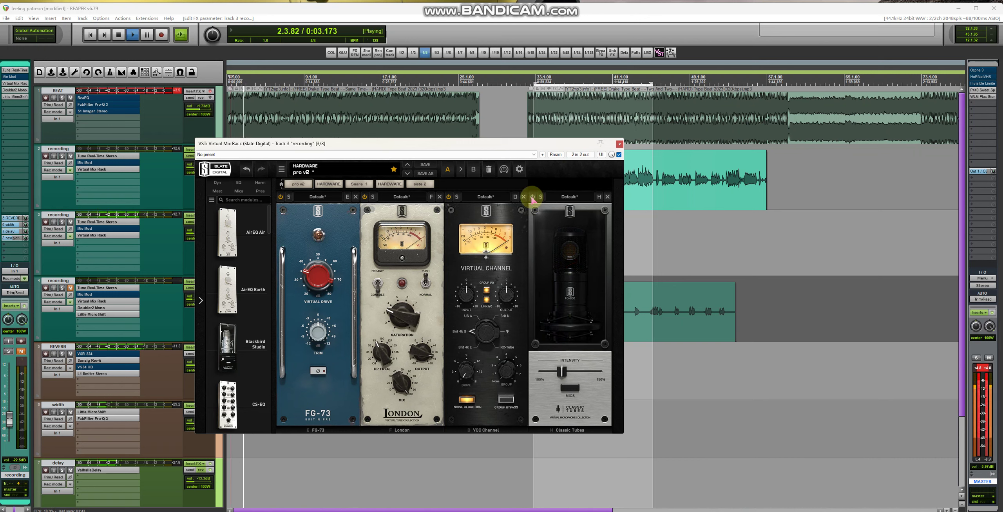
click(532, 197)
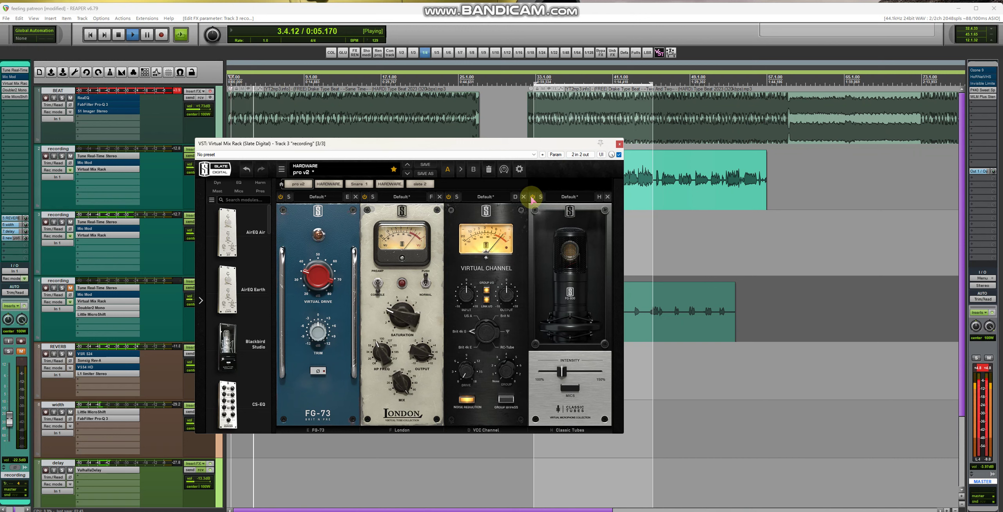
click(532, 197)
click(533, 197)
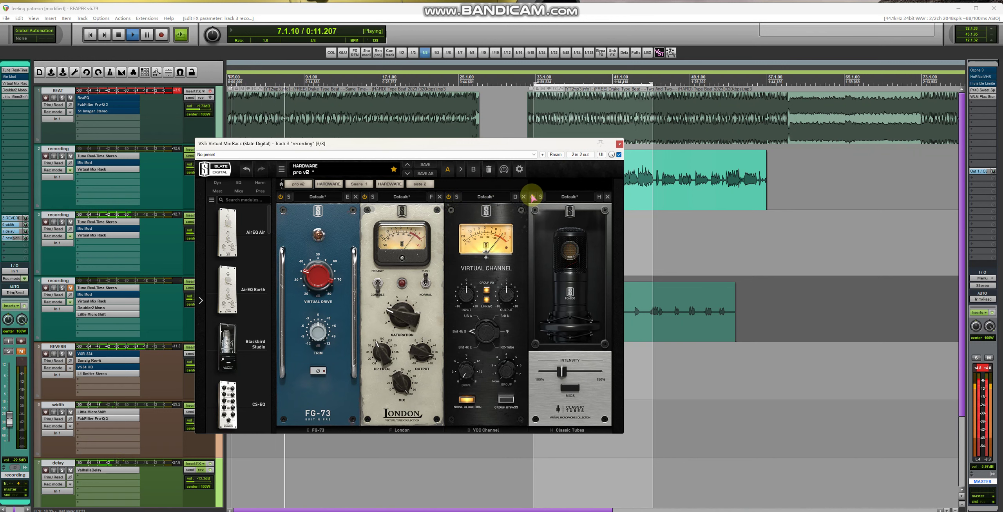
click(619, 144)
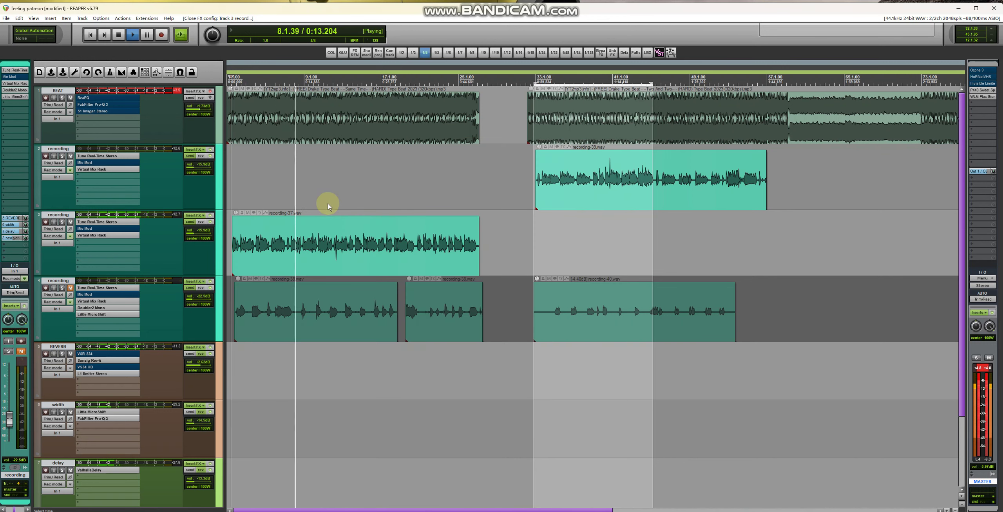
key(space)
Mute the BEAT track and the REVERB, width and delay tracks so that the vocal tracks are heard alone.
click(70, 97)
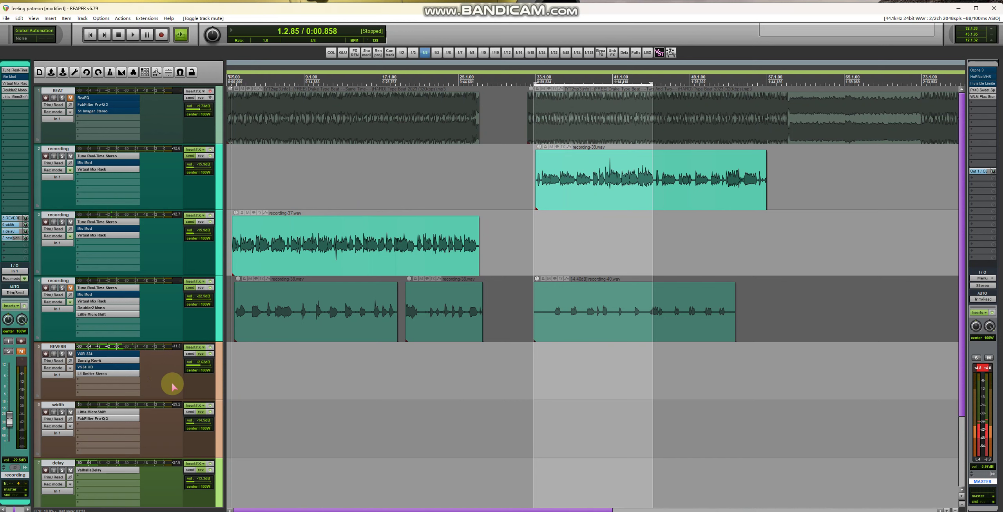
click(175, 385)
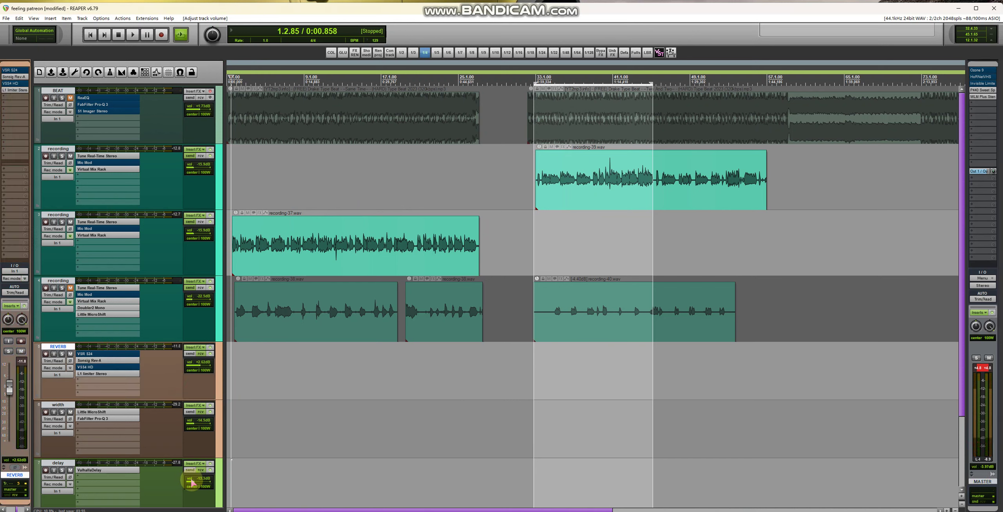
click(163, 476)
click(164, 372)
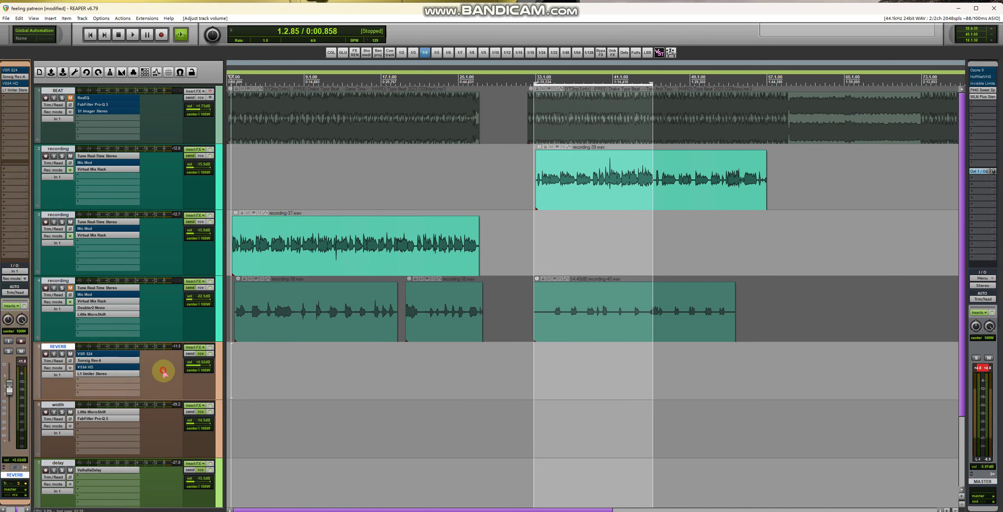
shift+click(161, 470)
click(70, 471)
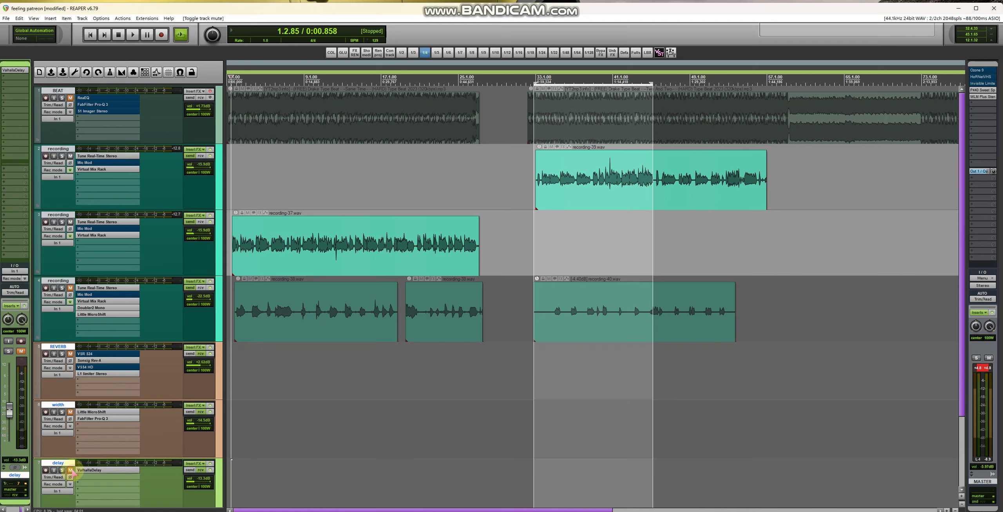
Examine the third track's input FX chain, including bx_console Focusrite SC, VLA-2A, Fresh Air and TDR Nova, and close its window.
click(70, 237)
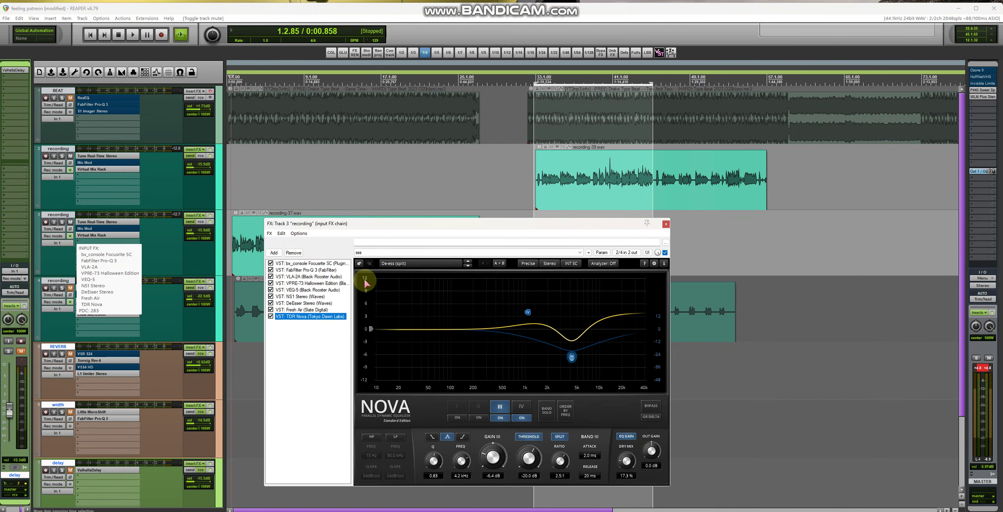
drag(335, 224, 311, 184)
click(311, 223)
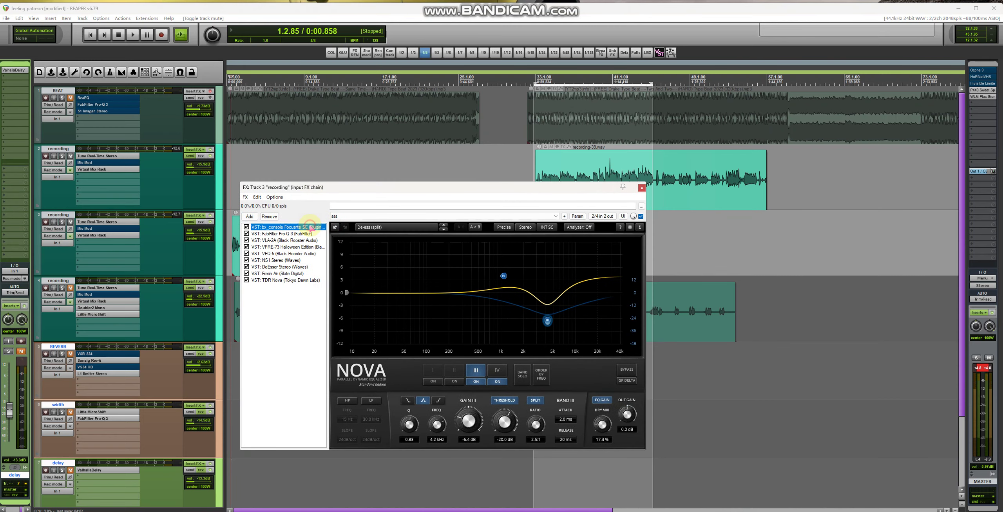
drag(373, 173, 375, 158)
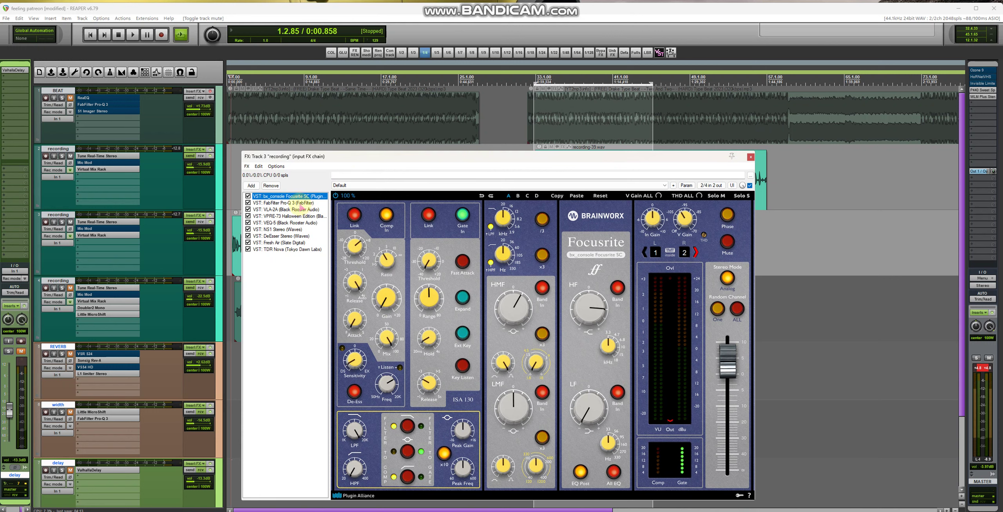
click(301, 204)
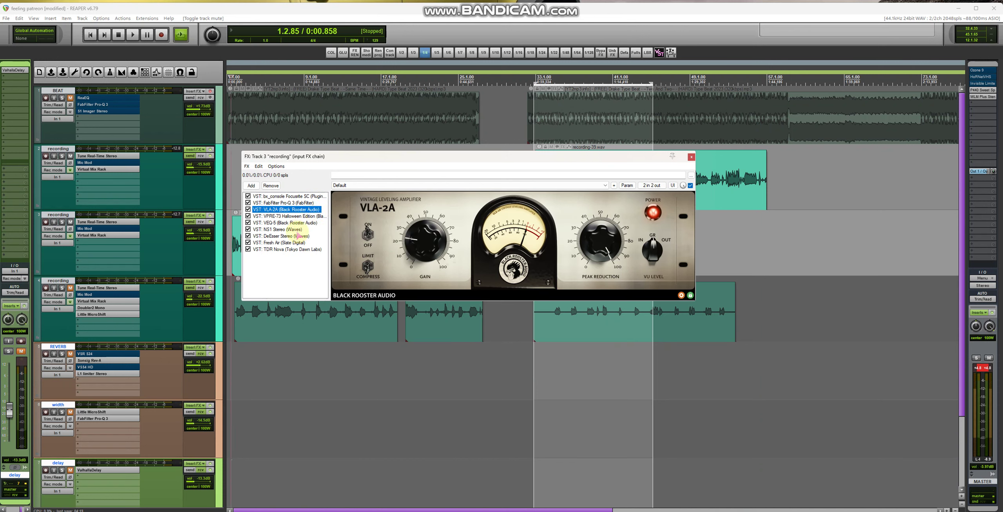
click(293, 244)
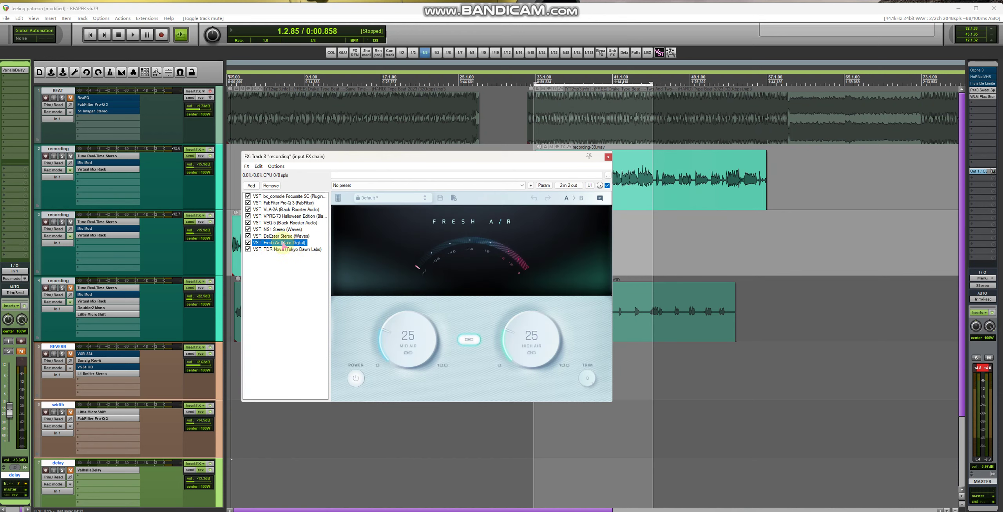
click(285, 249)
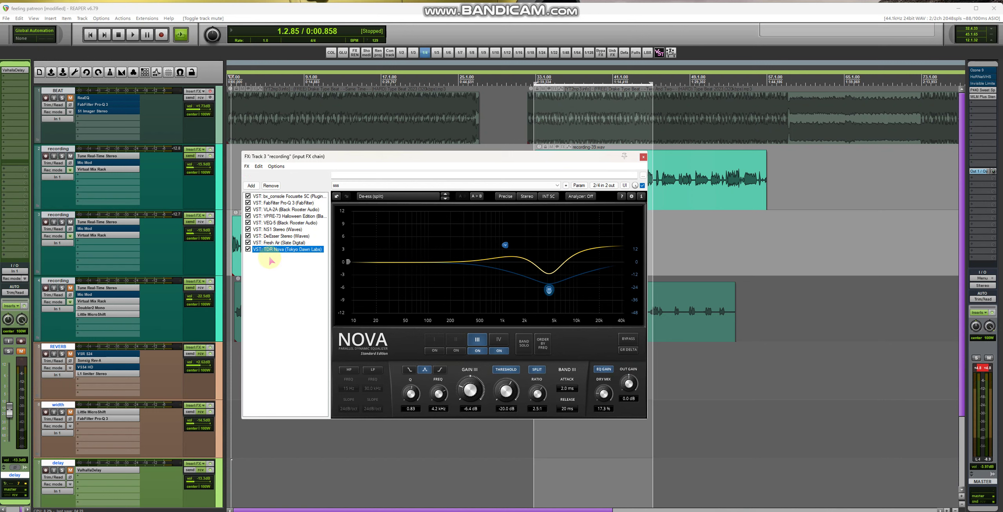
click(551, 290)
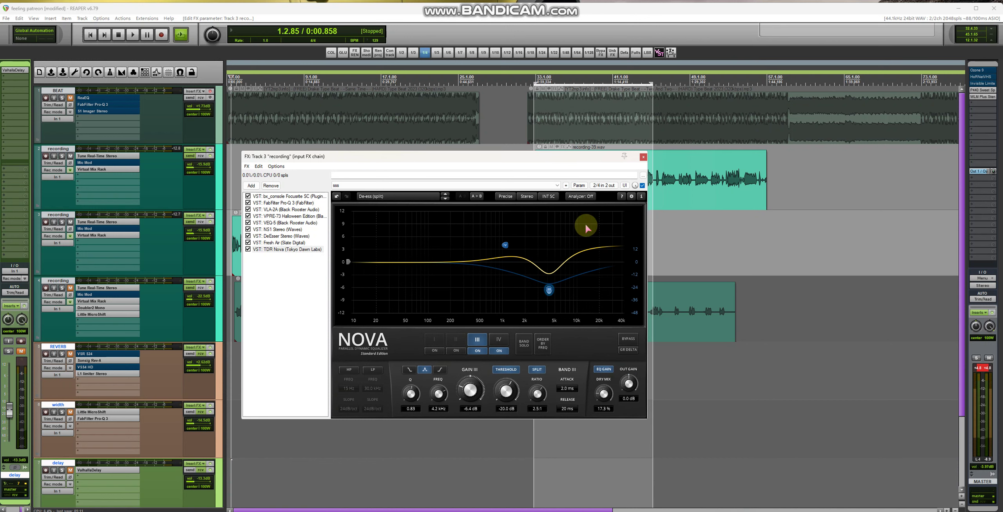
click(643, 157)
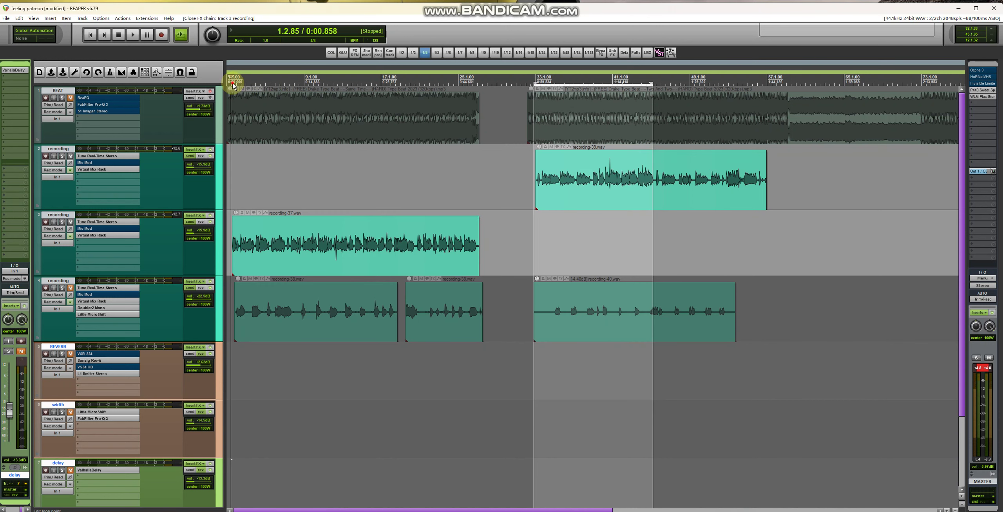
Open P440 Sweet Spot in the master track's FX chain in full view and play the song with the BEAT track unmuted.
click(987, 313)
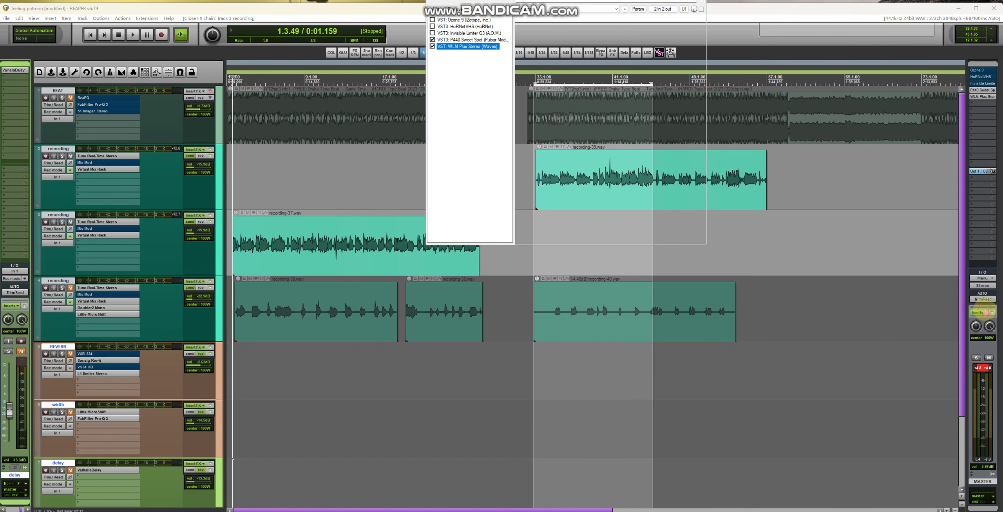
click(442, 40)
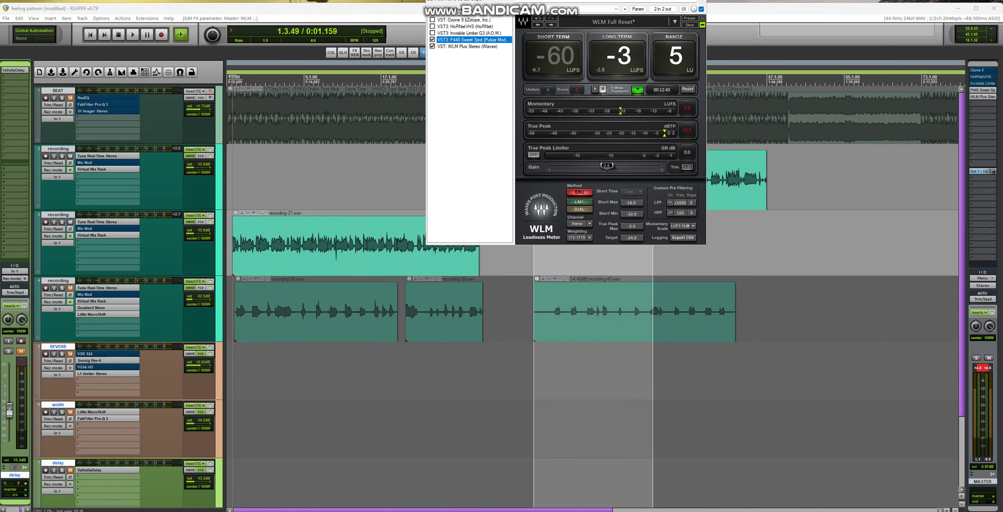
drag(481, 0, 449, 128)
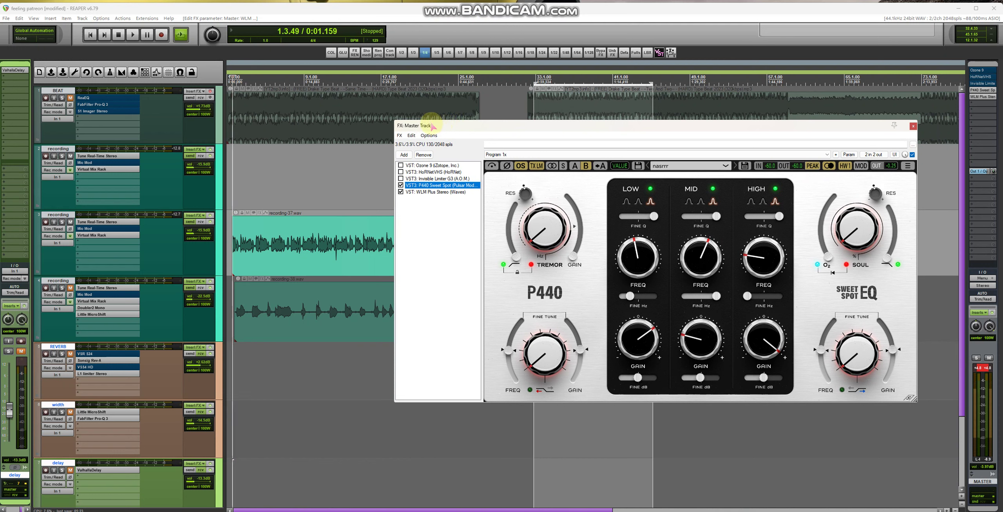
click(133, 35)
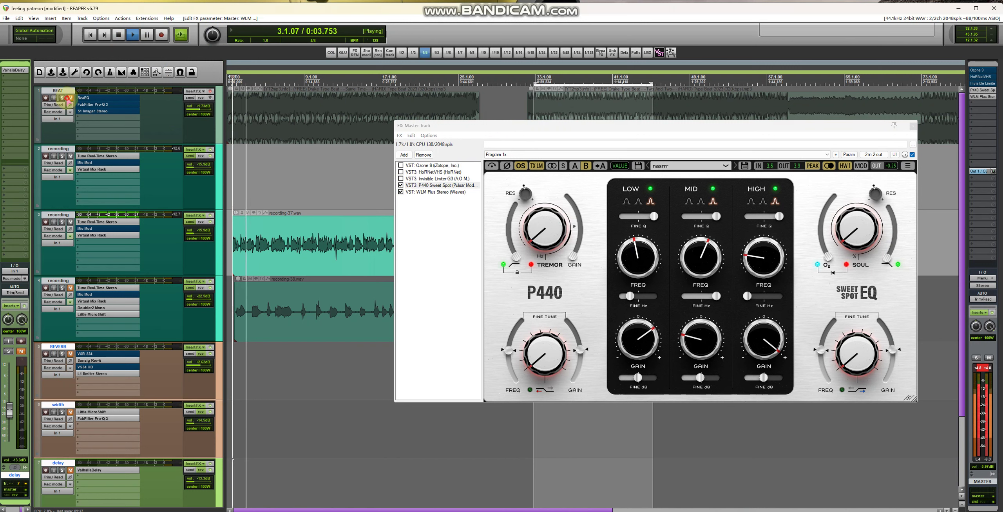
click(70, 97)
Compare the playing mix with P440 Sweet Spot bypassed and enabled on the master track.
click(400, 185)
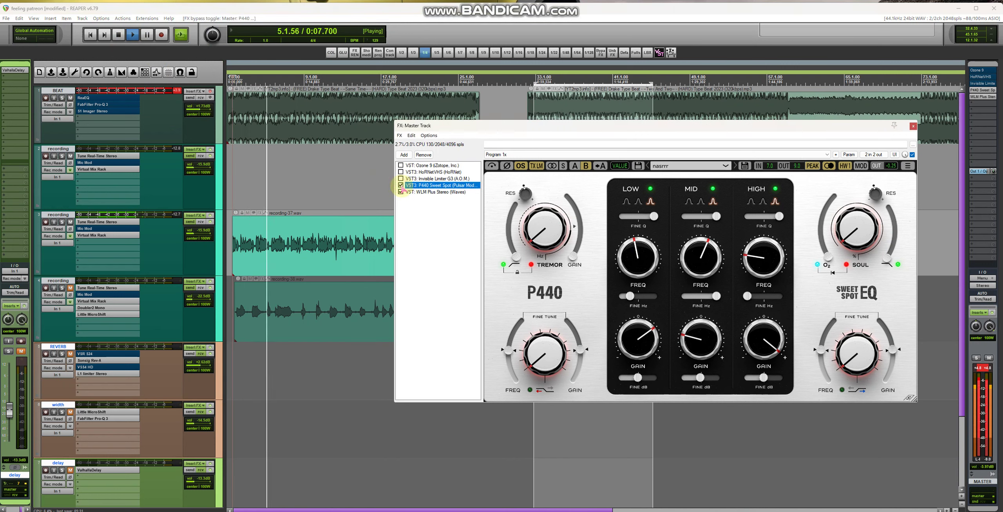
click(400, 185)
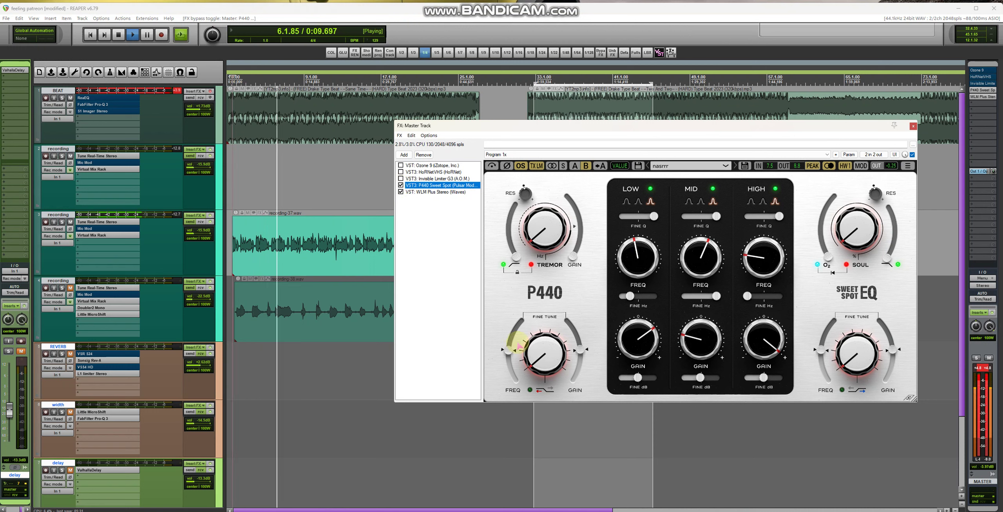
click(400, 185)
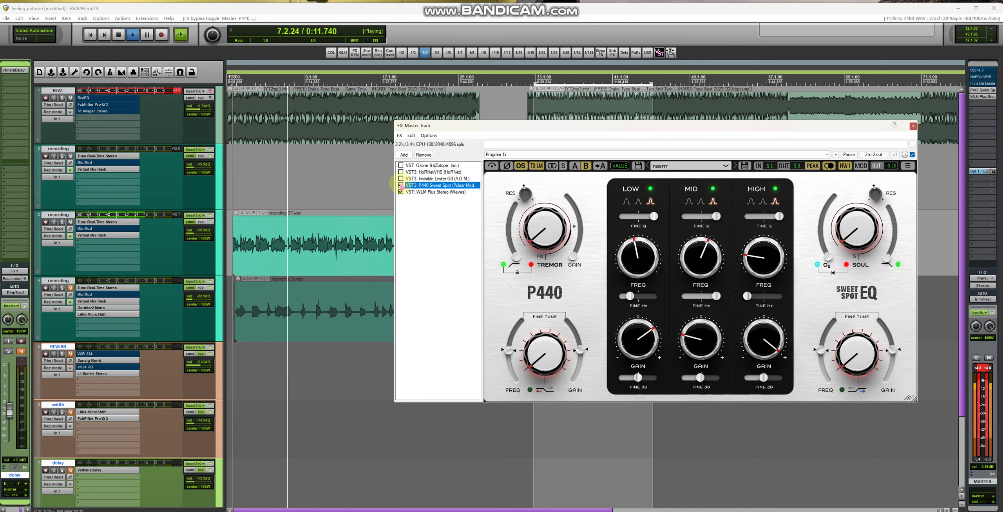
click(401, 185)
click(400, 185)
Compare the mix with both P440 Sweet Spot and WLM Plus bypassed on the master track, and re-enable both.
click(401, 192)
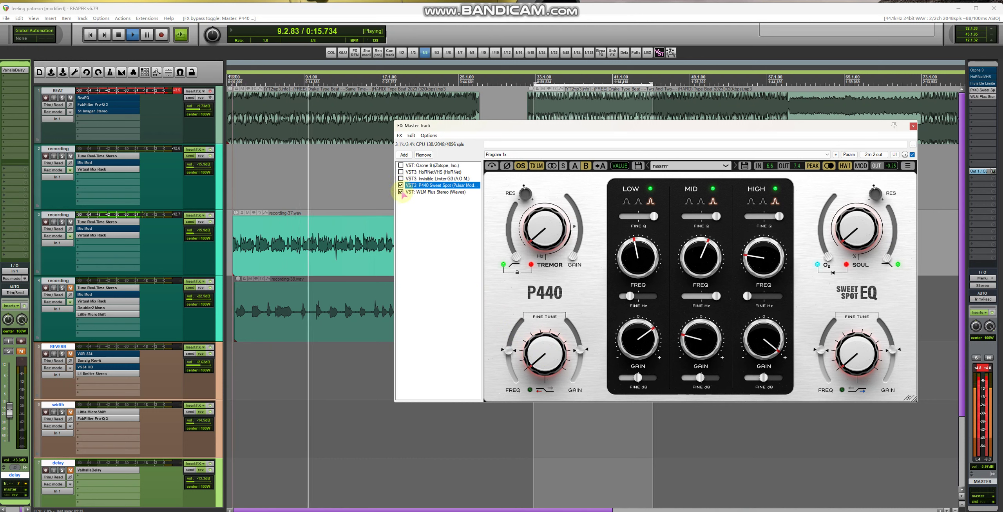
click(400, 185)
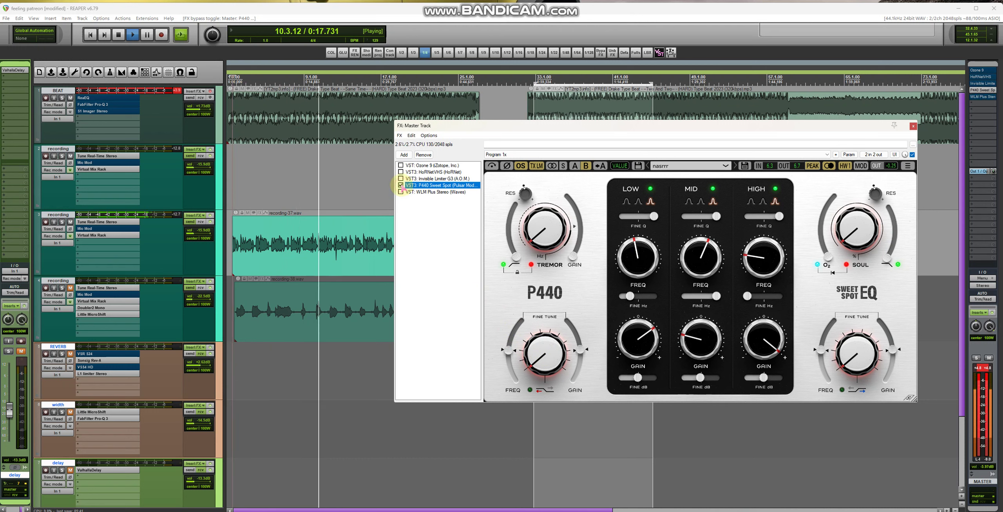
click(400, 192)
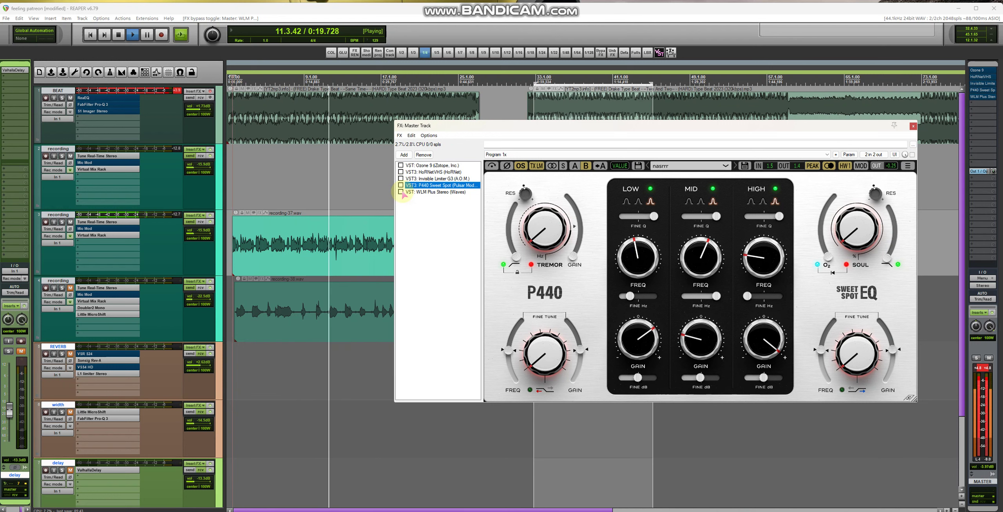
click(400, 192)
click(401, 185)
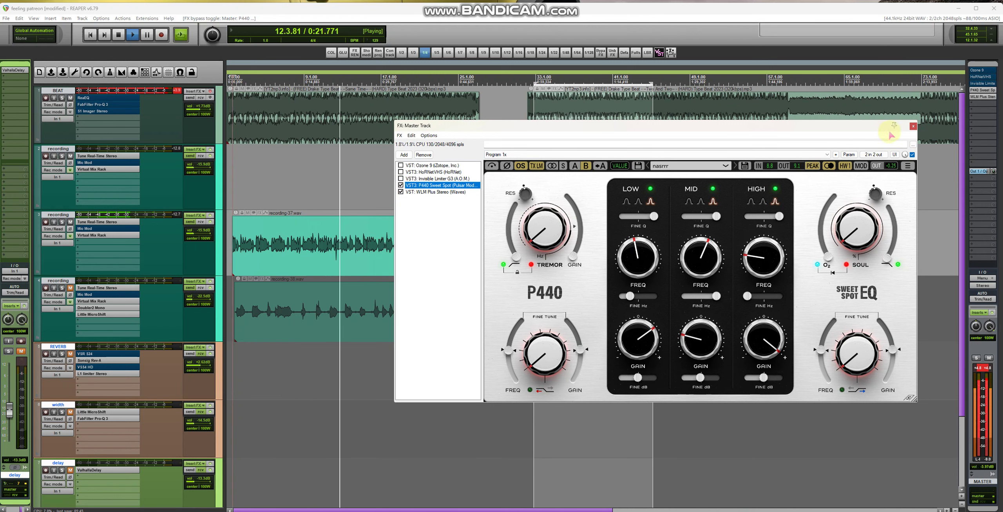
Close the master FX window and unmute the fourth track plus the REVERB, width and delay tracks to hear the full mix.
click(913, 126)
scroll(441, 170, down, 2)
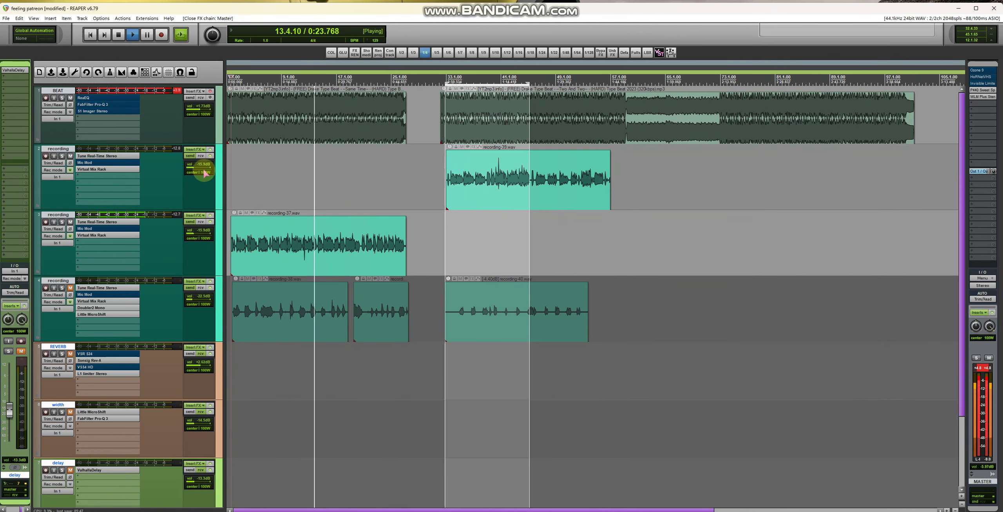
click(91, 268)
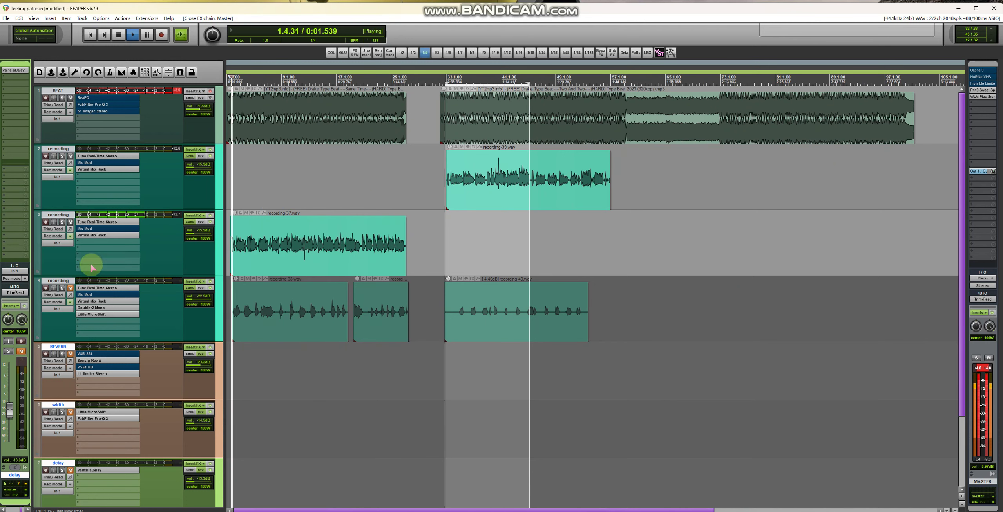
click(70, 288)
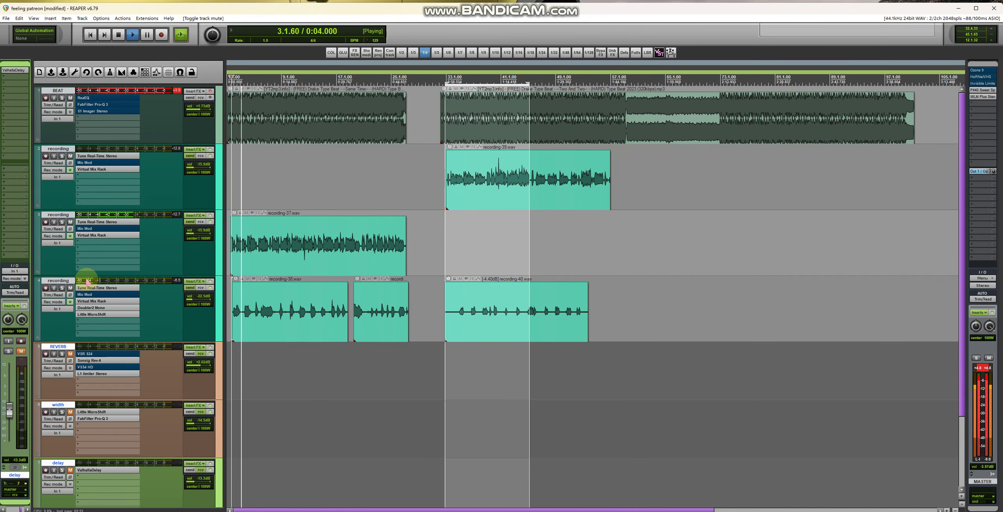
click(71, 354)
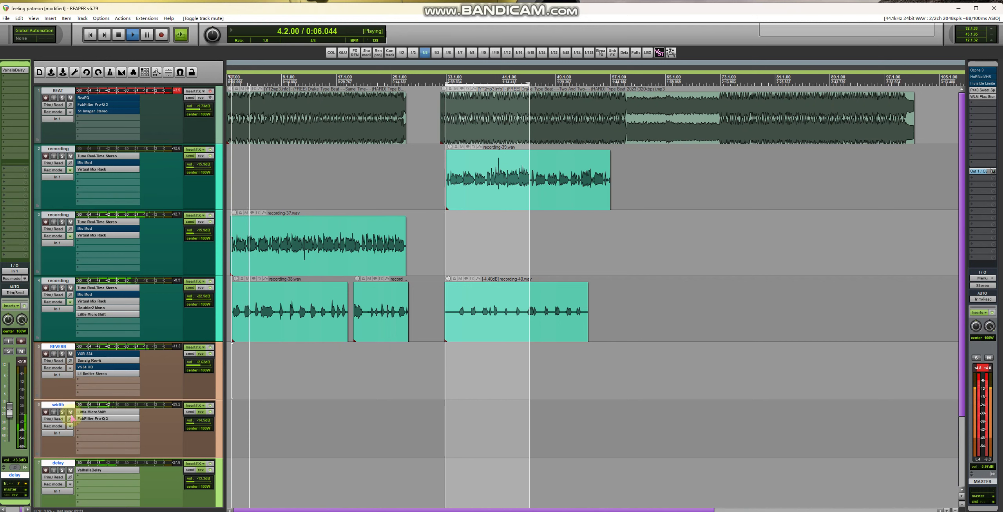
click(169, 377)
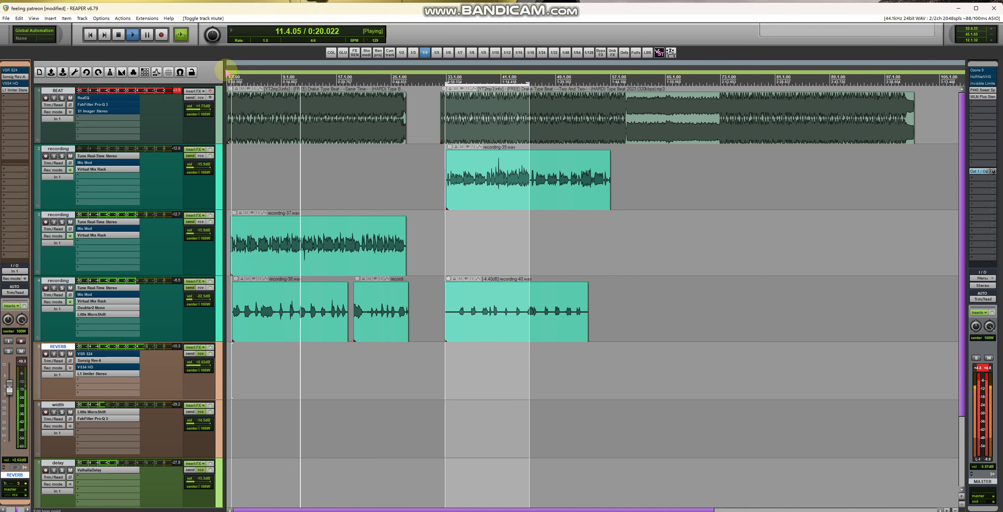
Play the song's second section from about bar 33 and check Waves Tune Real-Time on the second track.
click(119, 35)
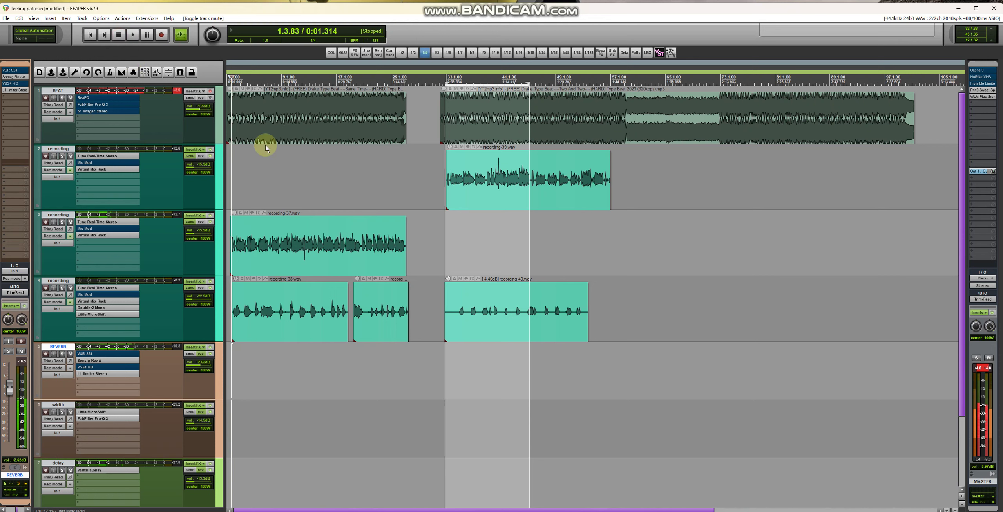
click(446, 82)
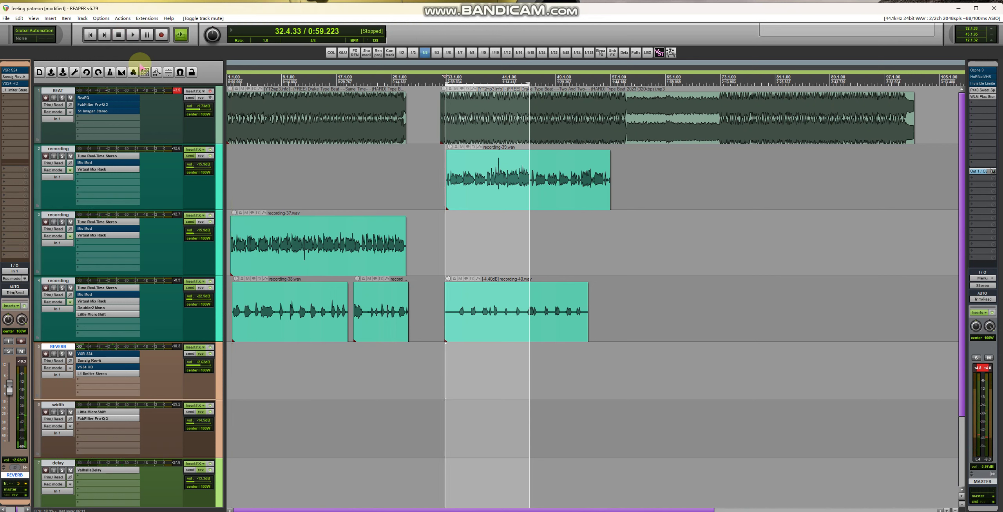
click(133, 35)
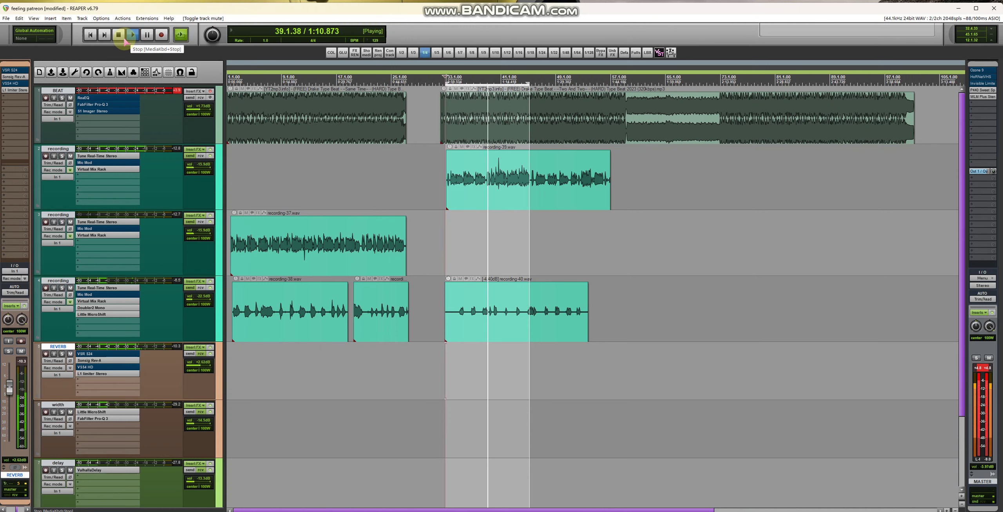
click(104, 156)
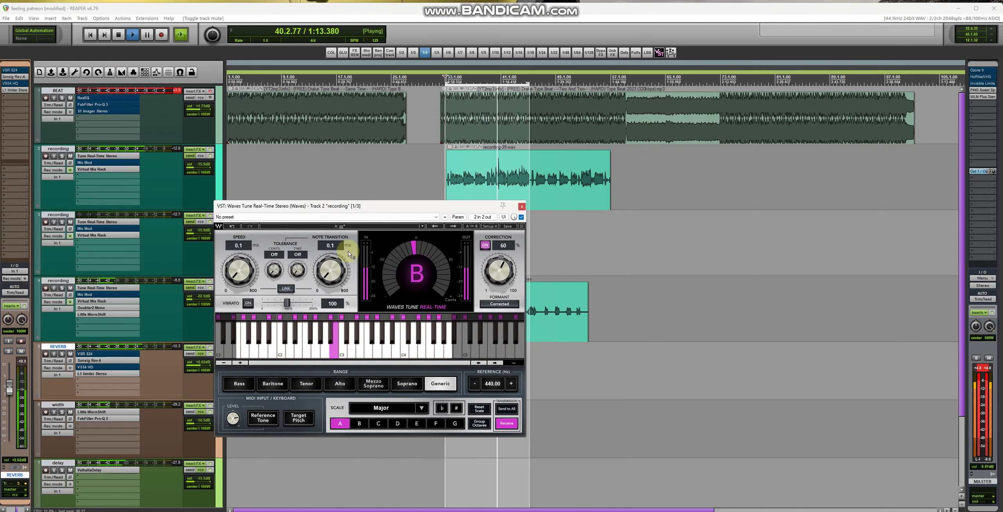
click(522, 206)
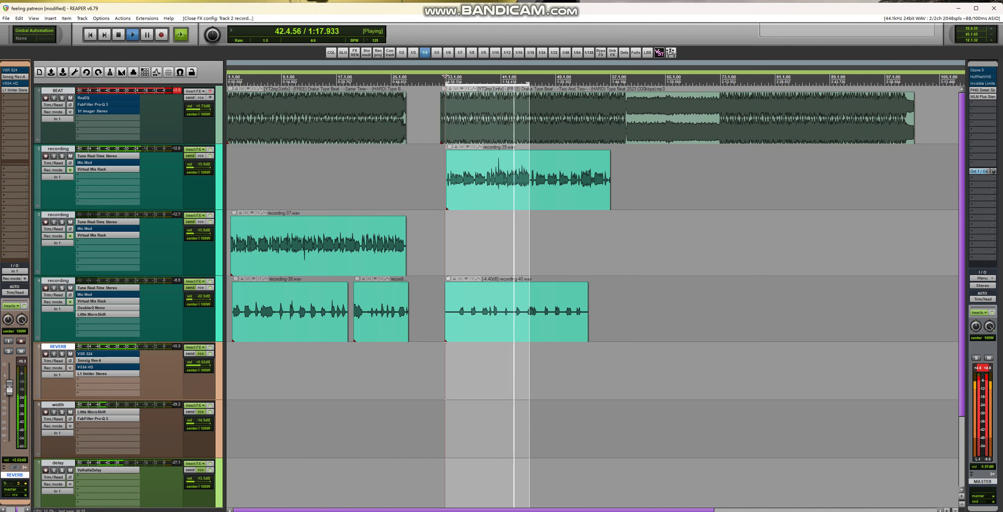
Bypass Virtual Mix Rack on the second track, open its Mic Mod plugin and play the second section with both bypassed.
click(95, 170)
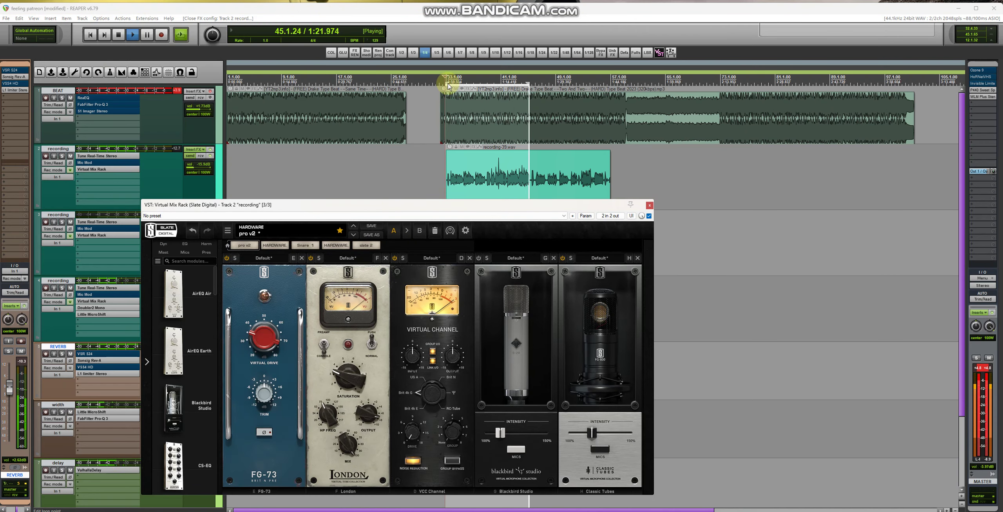
shift+click(123, 171)
click(122, 163)
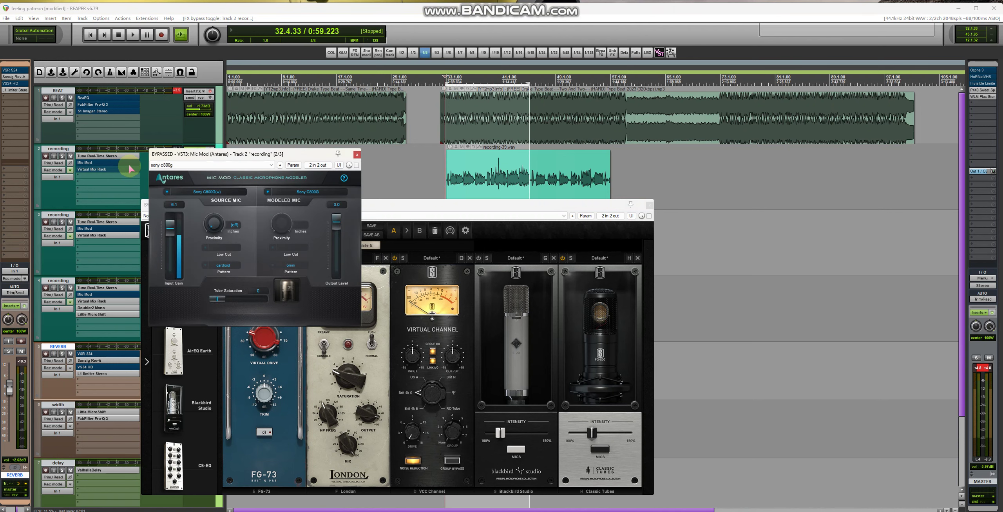
click(650, 205)
drag(258, 158, 373, 231)
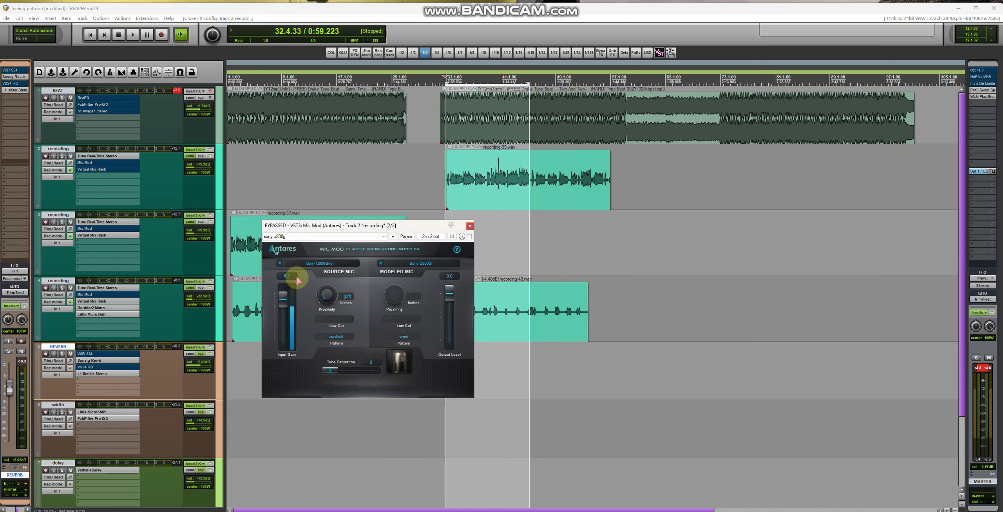
key(space)
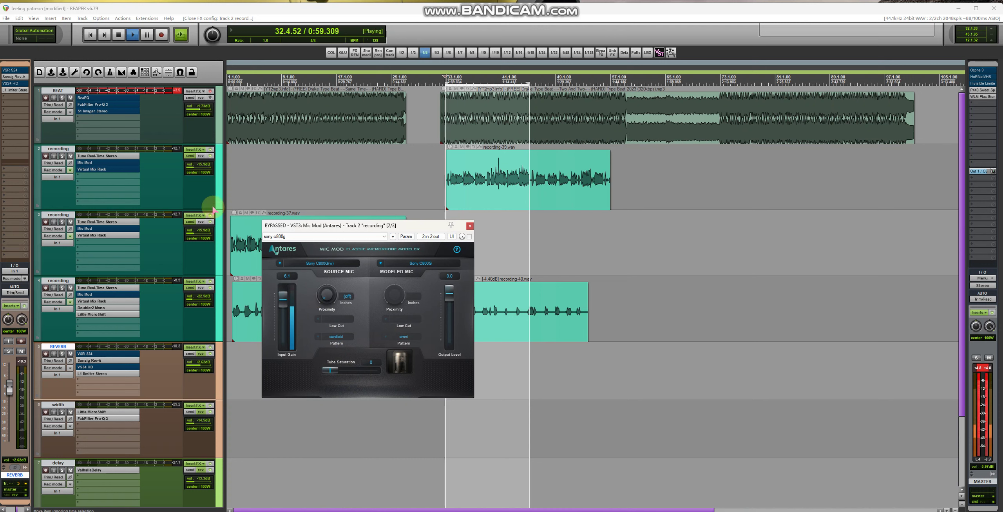
Enable Mic Mod on the second track, set the track volume to -11.6 dB and compare the vocal with Mic Mod bypassed and enabled.
click(469, 236)
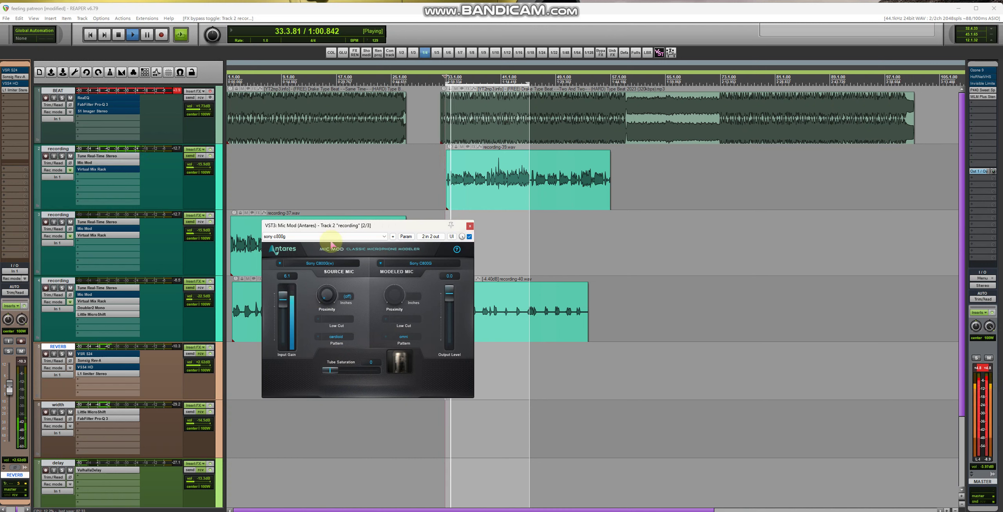
click(198, 166)
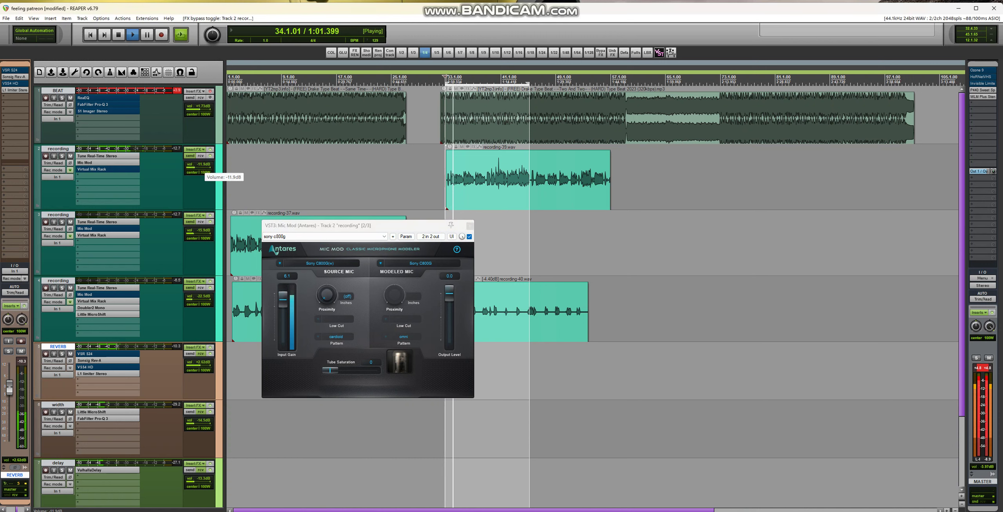
drag(200, 168, 201, 169)
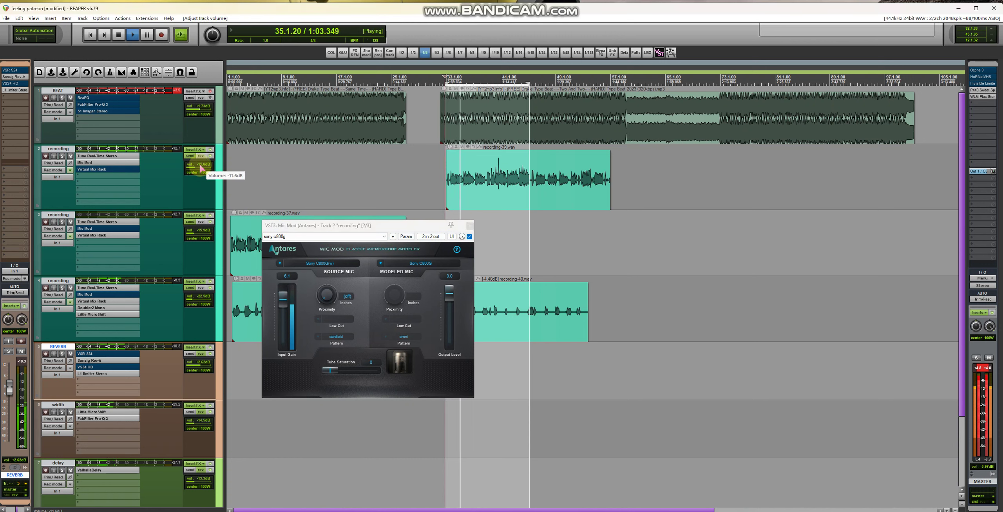
click(470, 237)
click(469, 237)
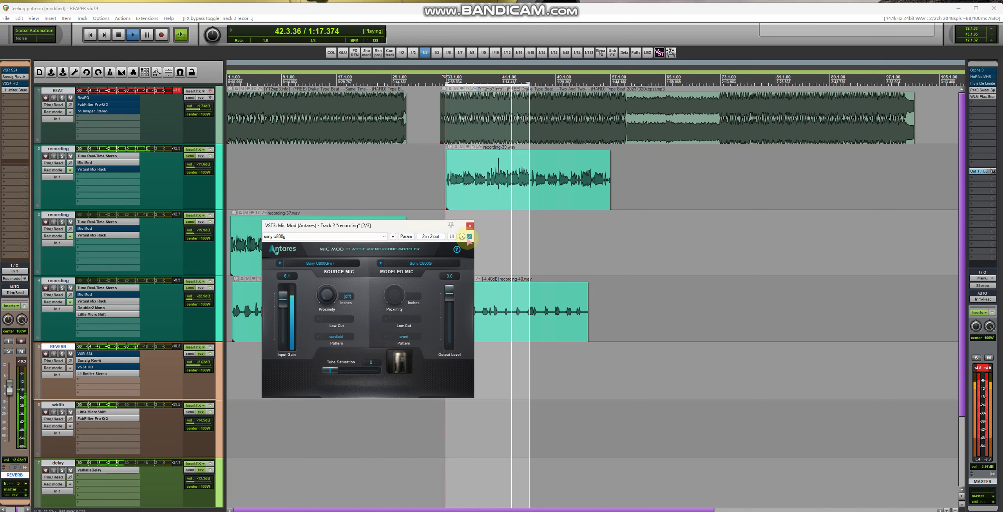
Bypass Mic Mod and re-enable Virtual Mix Rack on the second track, and save the project.
ctrl+click(112, 162)
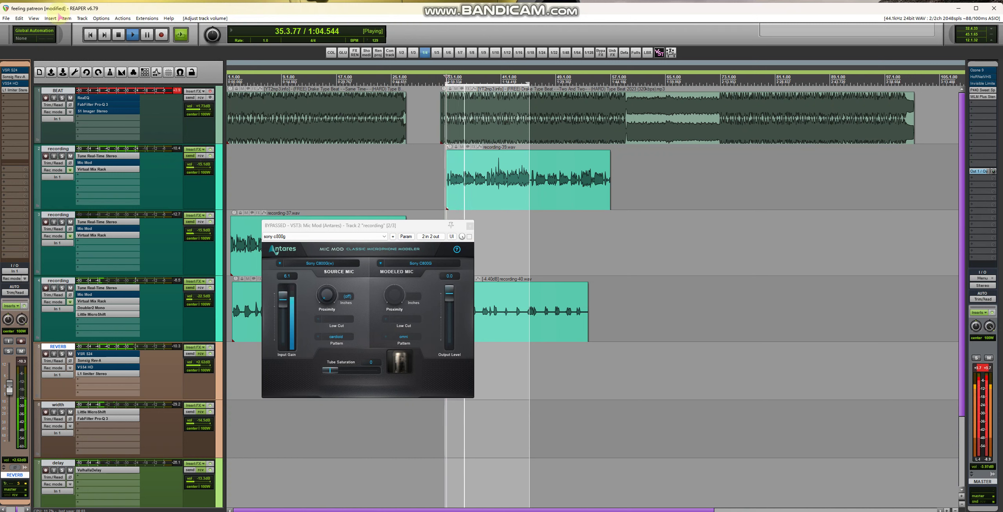
click(8, 17)
click(29, 54)
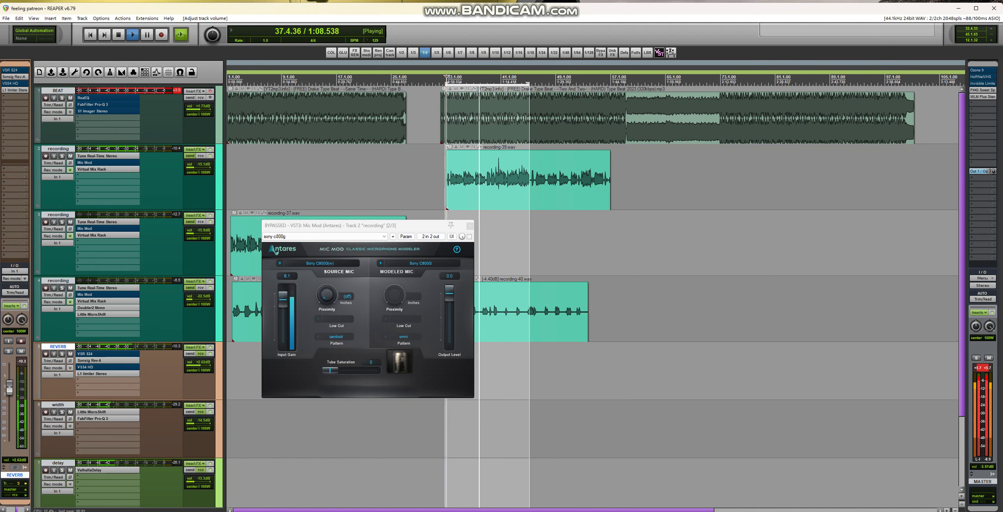
key(space)
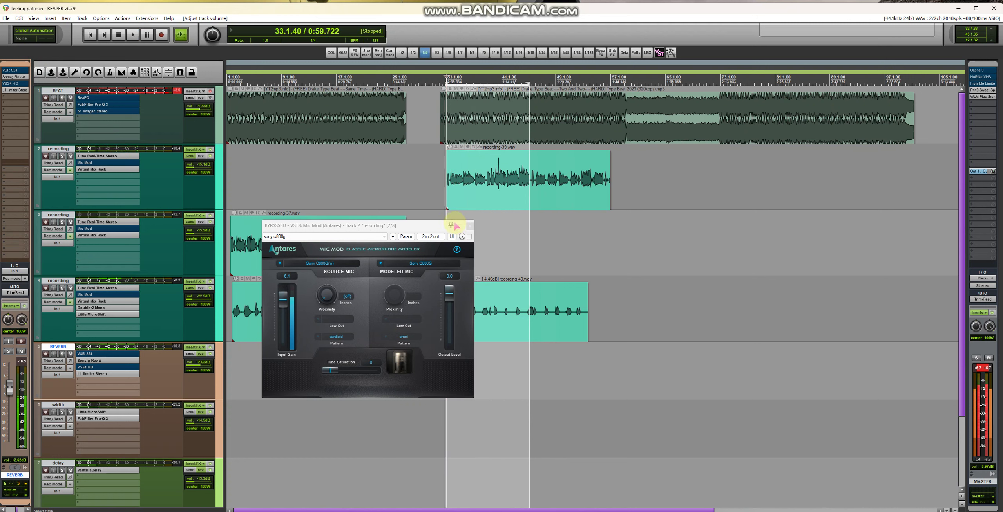
click(470, 226)
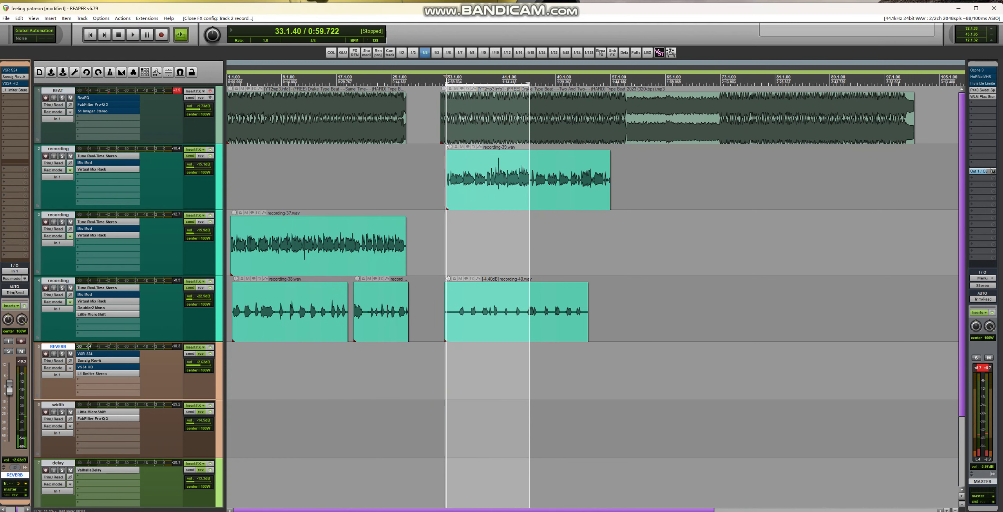